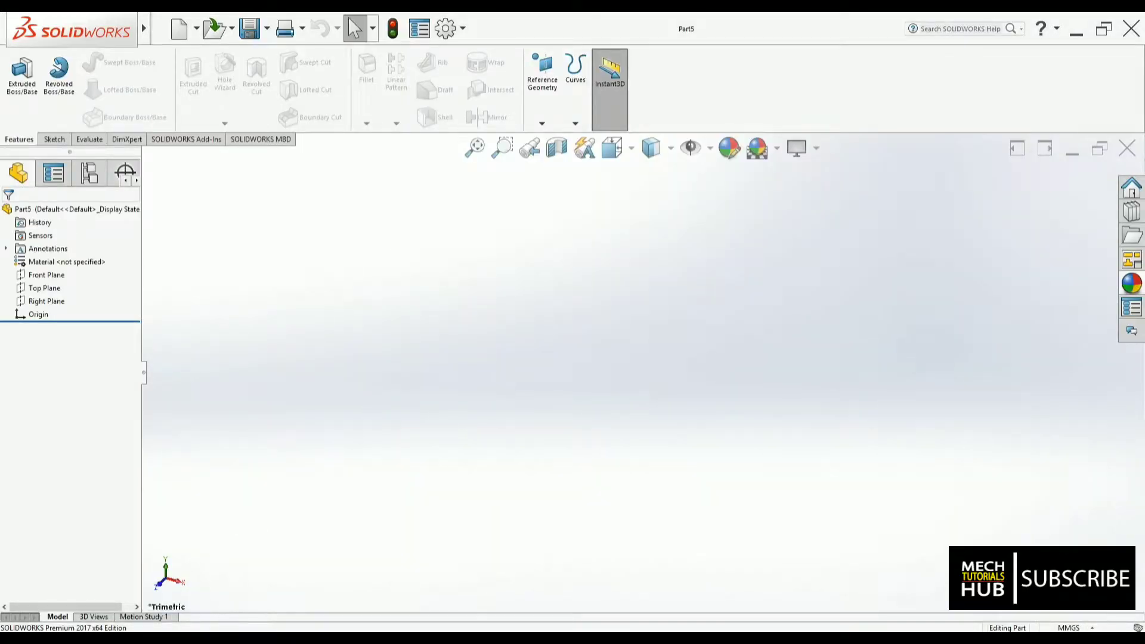
Step: Check the Exercise 035 drawing in Photos and start a sketch on the Top Plane
key(alt+Tab)
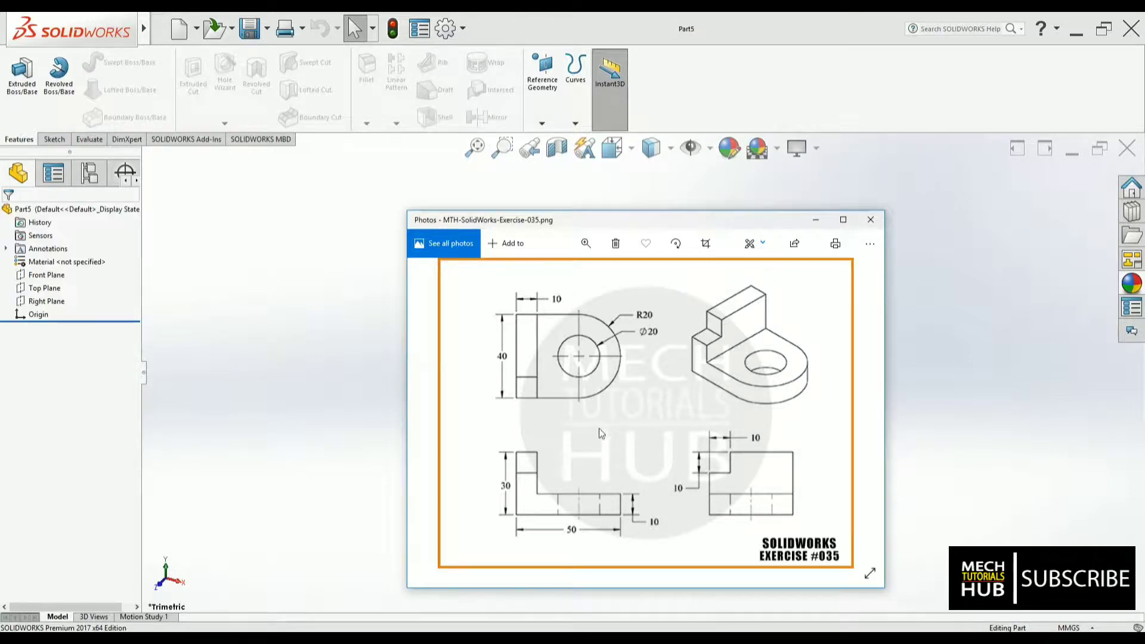
click(817, 220)
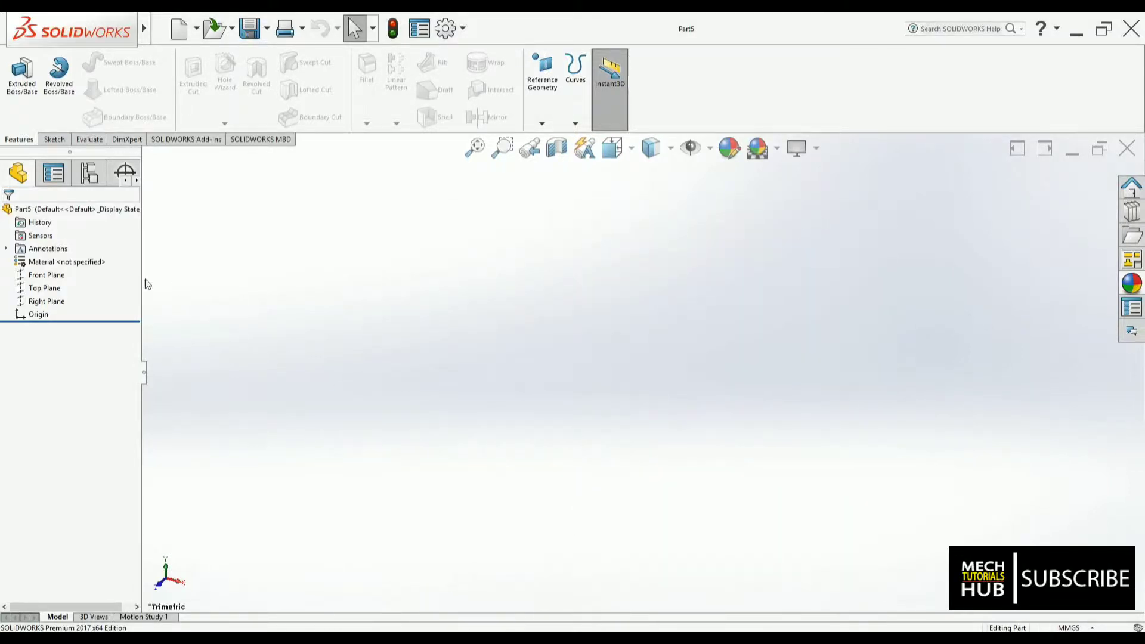
click(36, 288)
click(37, 265)
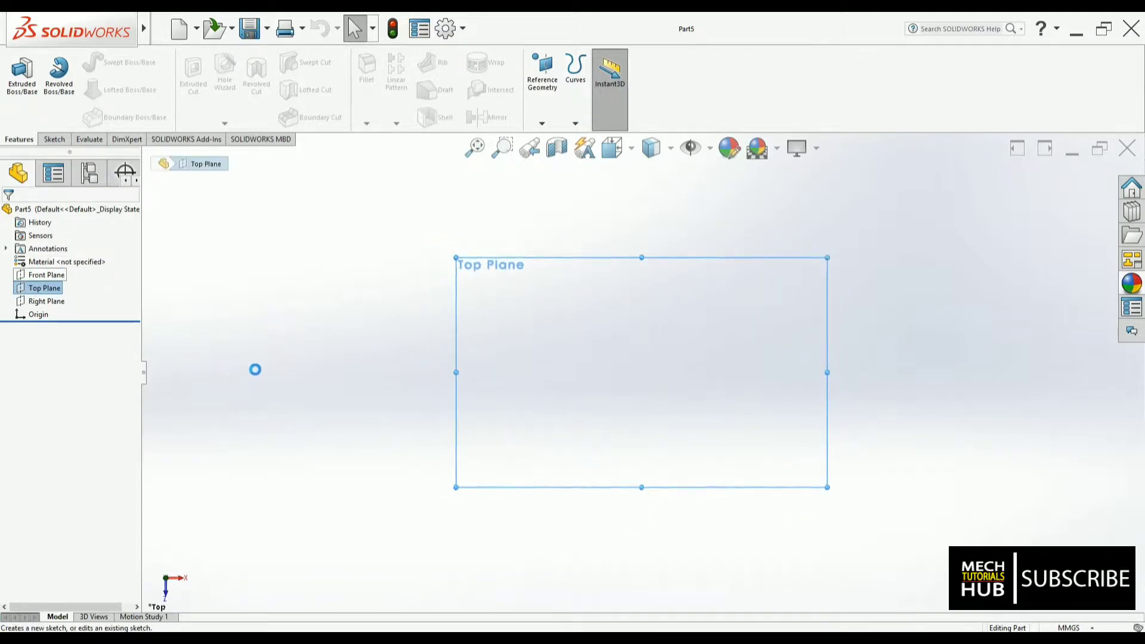
key(alt+Tab)
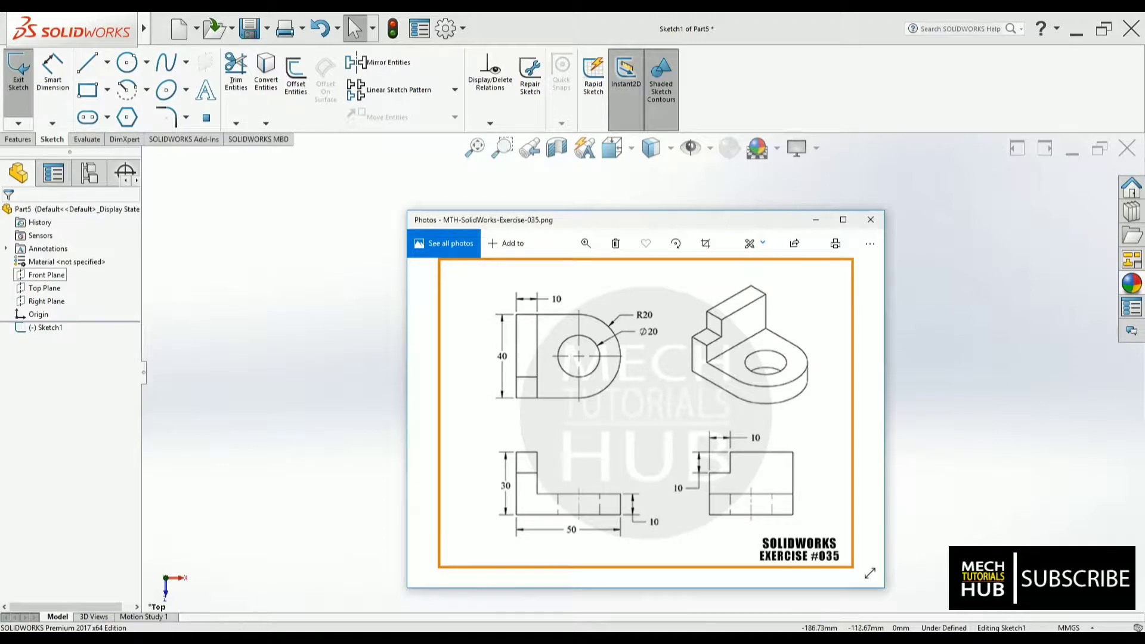
click(230, 636)
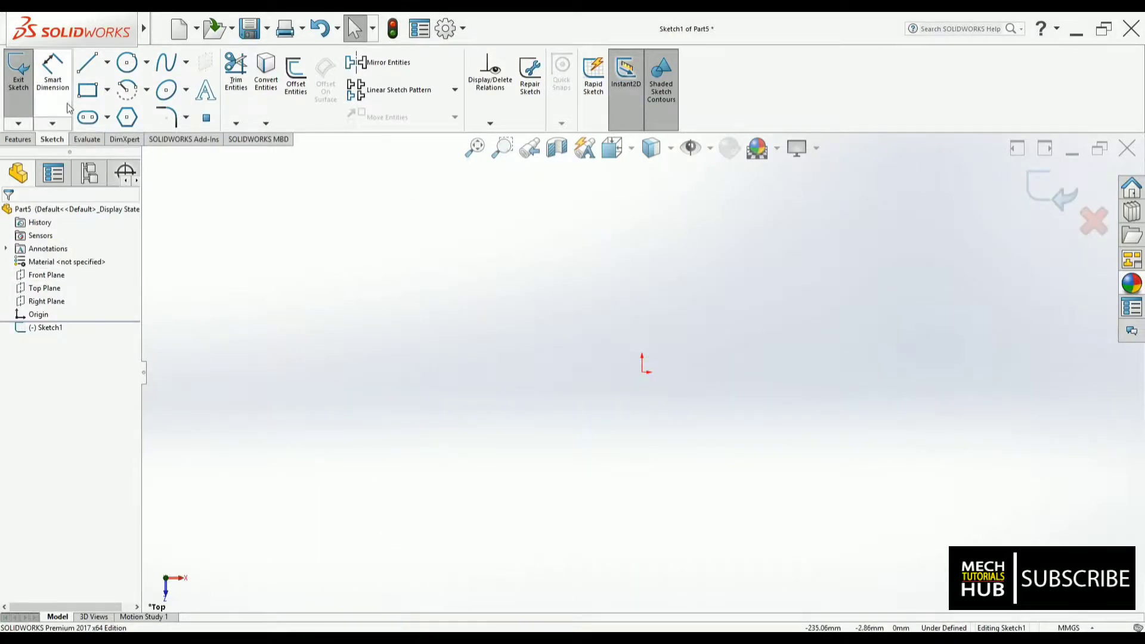
Step: Sketch a corner rectangle about 35 mm wide and 35 mm high, starting from the origin
click(88, 90)
scroll(729, 322, down, 5)
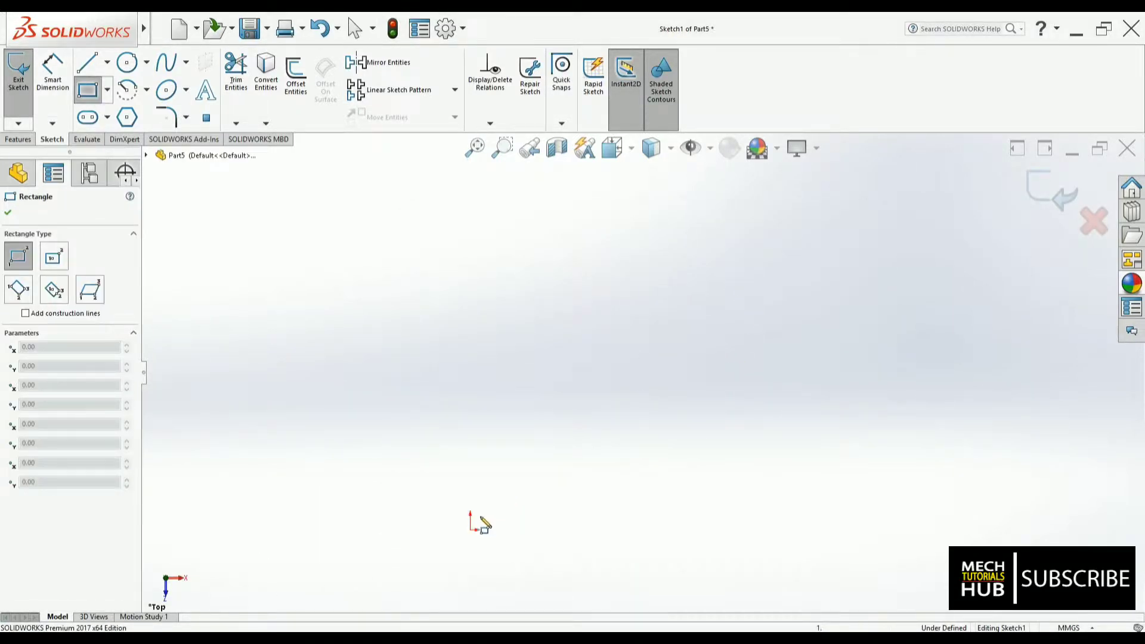
click(472, 529)
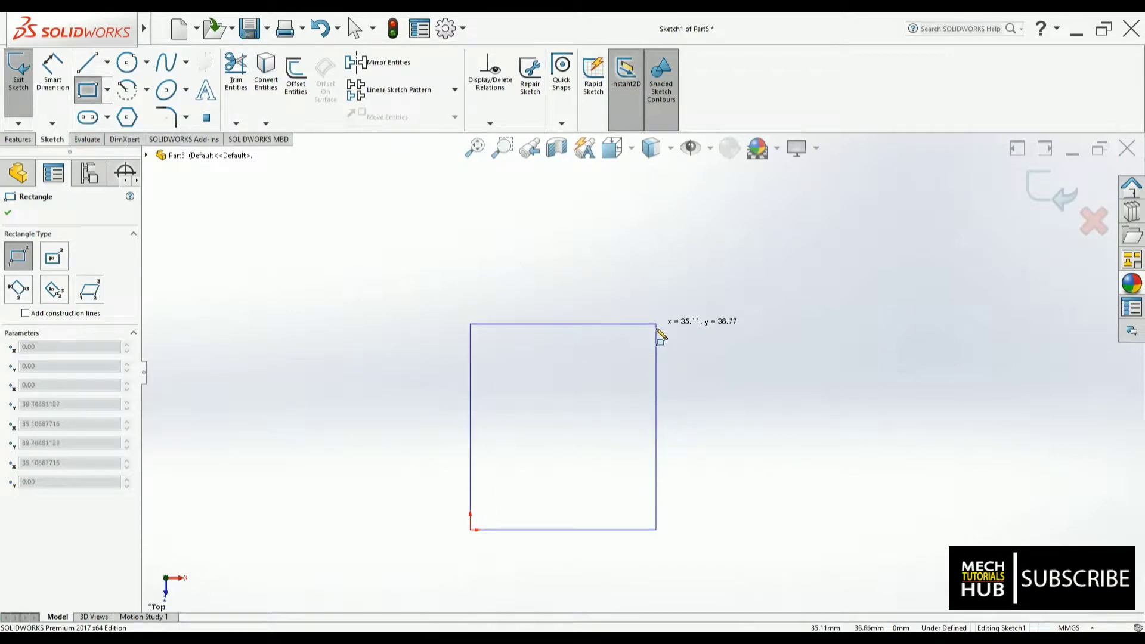
click(655, 345)
Step: Dimension the rectangle's vertical side as 40 mm and its horizontal side as 30 mm
click(57, 76)
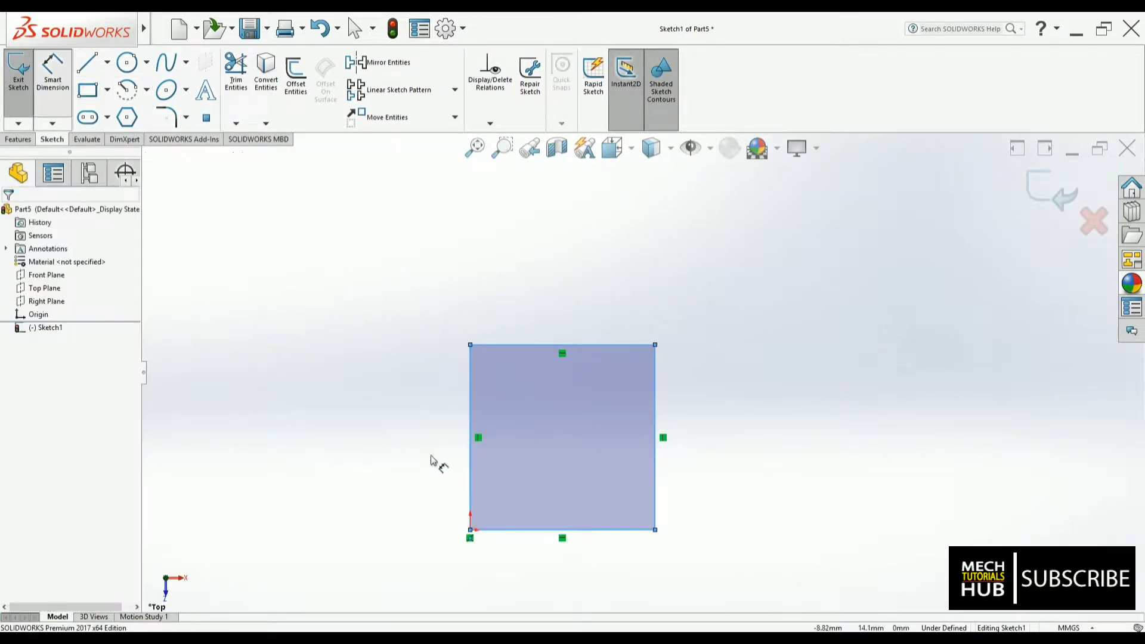
click(470, 456)
click(416, 443)
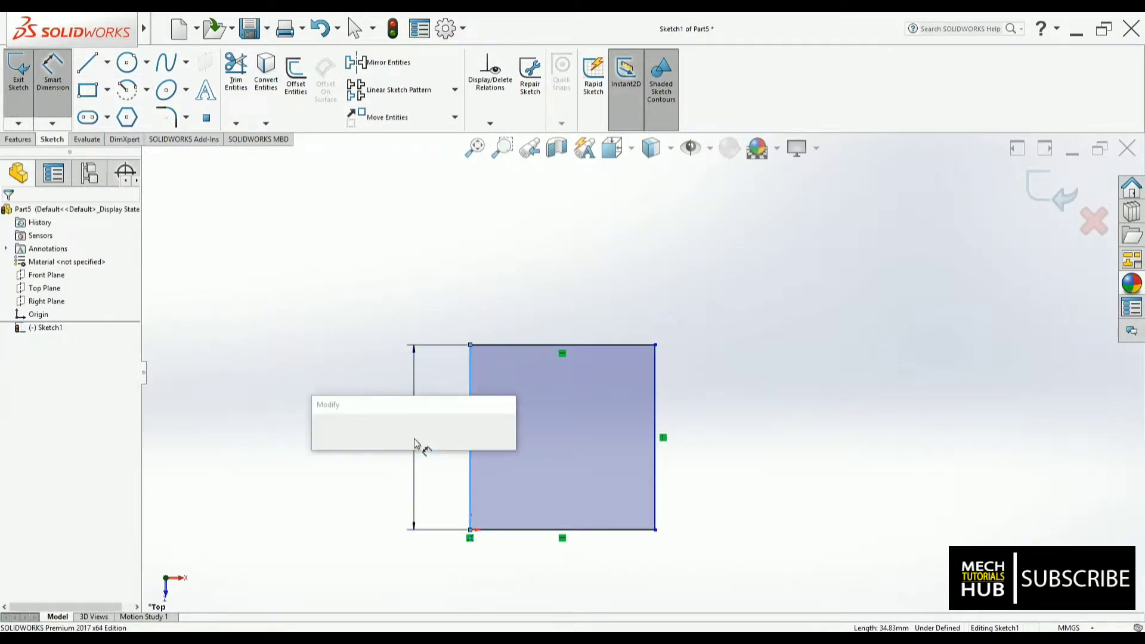
text(40)
key(Return)
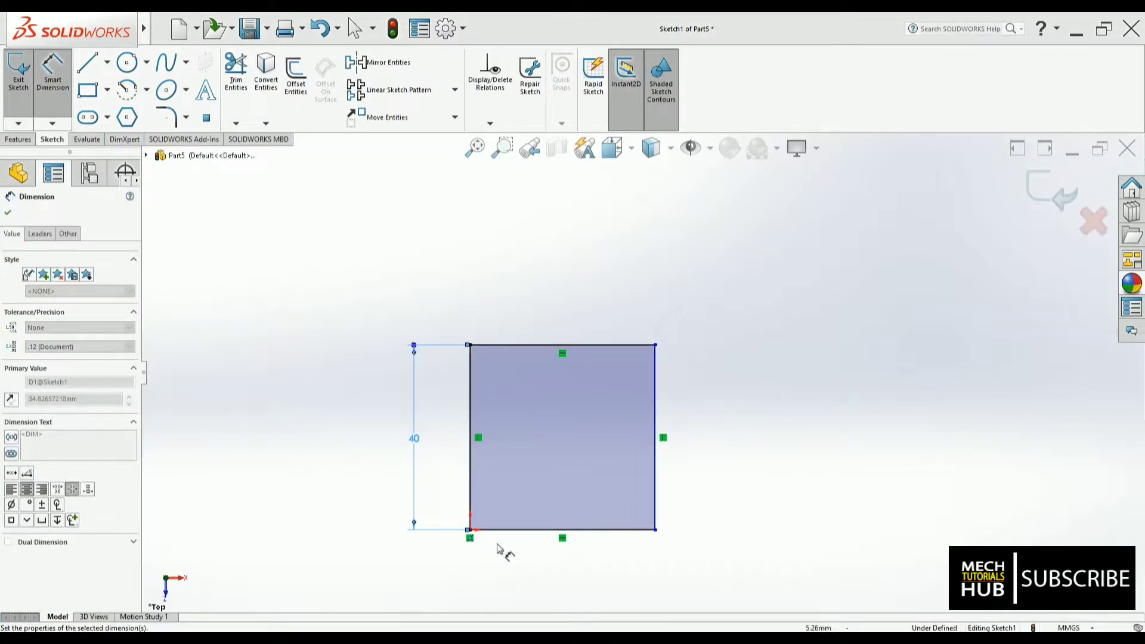
click(537, 531)
click(539, 556)
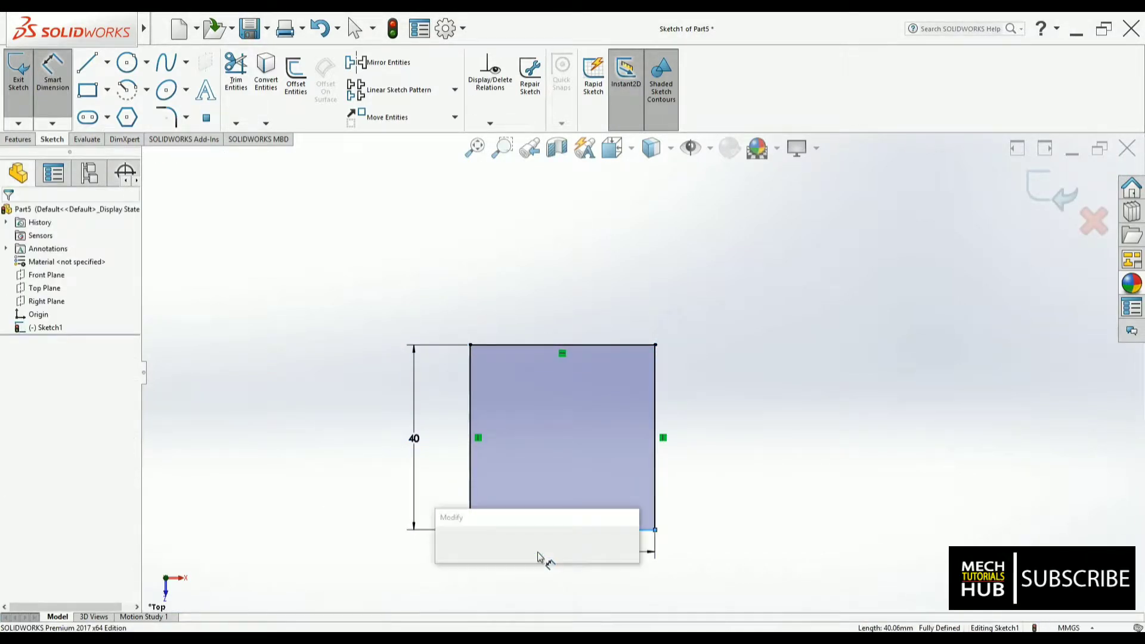
text(30)
key(Return)
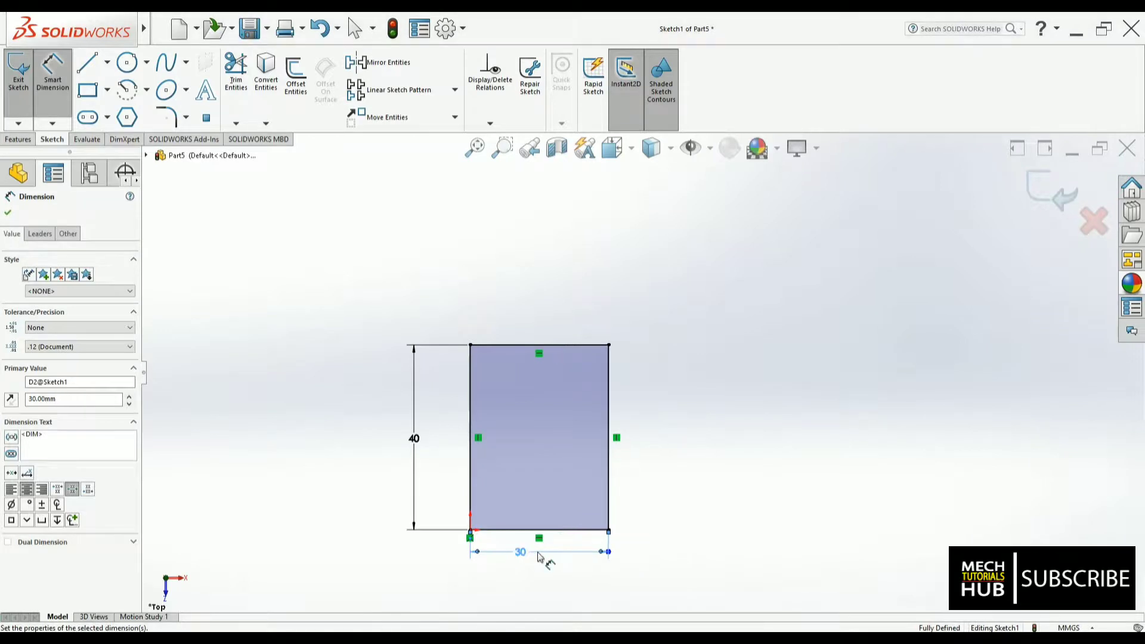
Step: Add a 20 mm radius circle centred on the midpoint of the rectangle's edge opposite the origin, and trim the inner lines to leave a rounded end
click(126, 62)
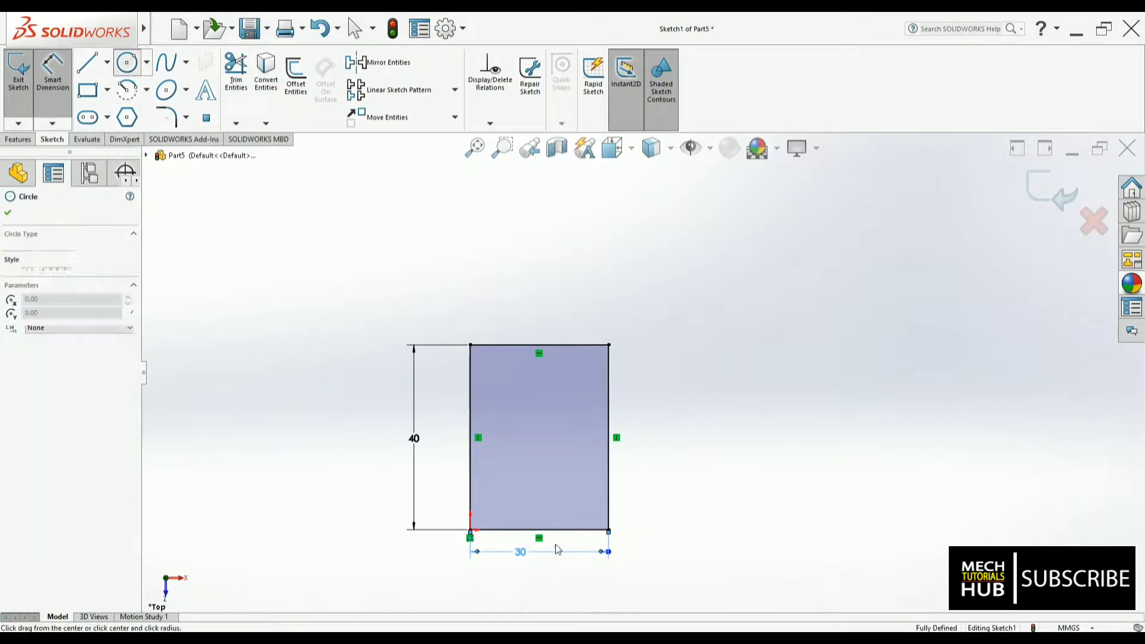
click(608, 438)
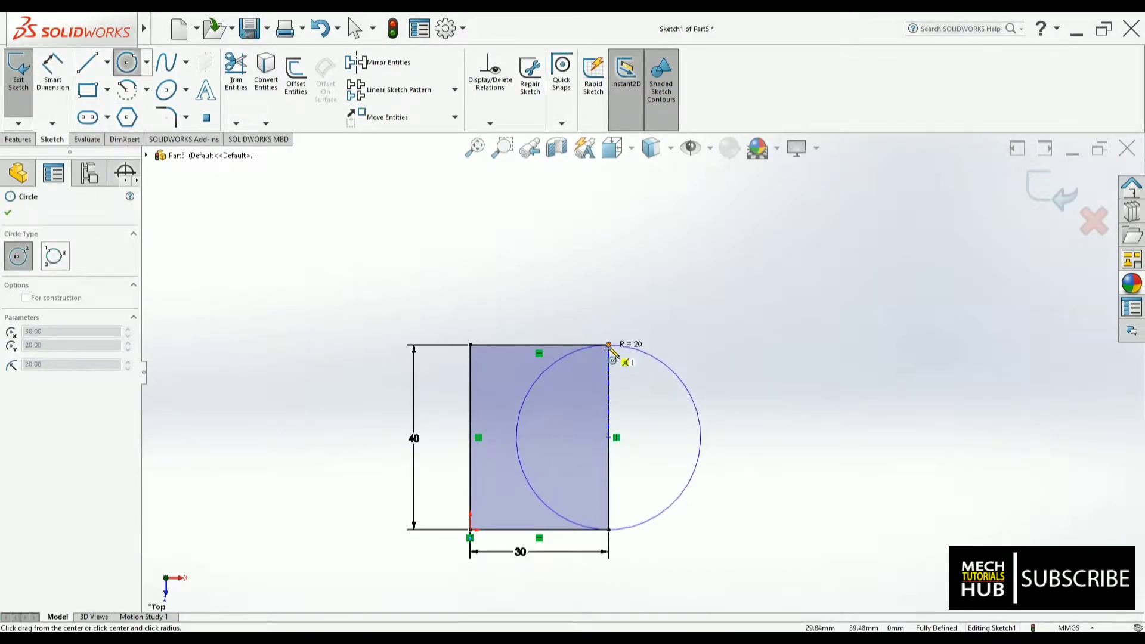
click(609, 344)
right_click(839, 381)
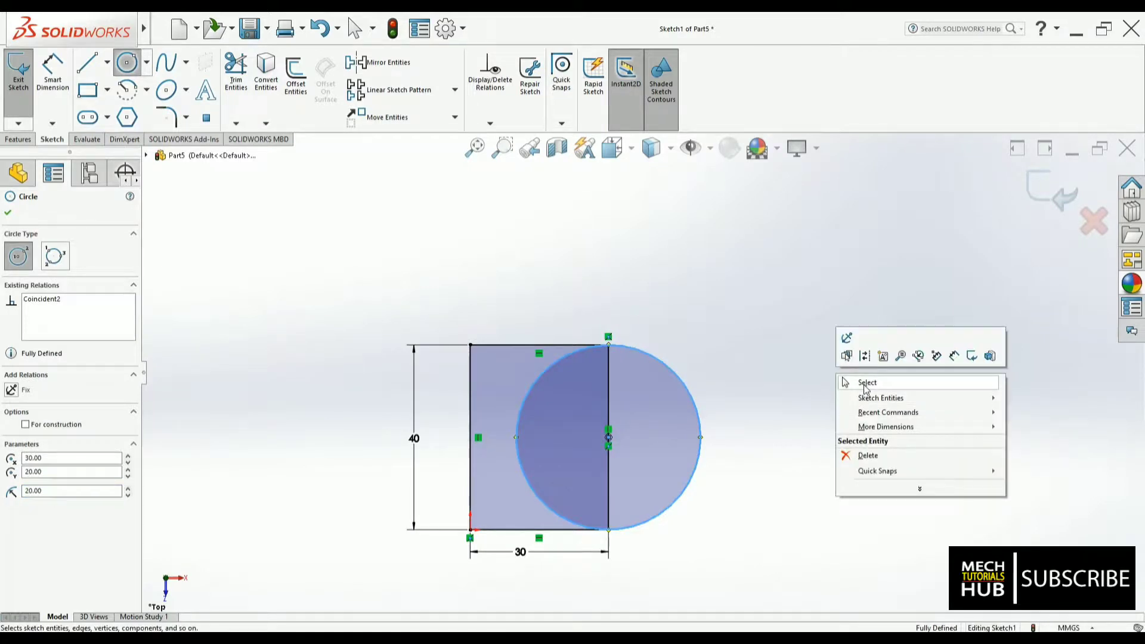
click(843, 380)
click(236, 71)
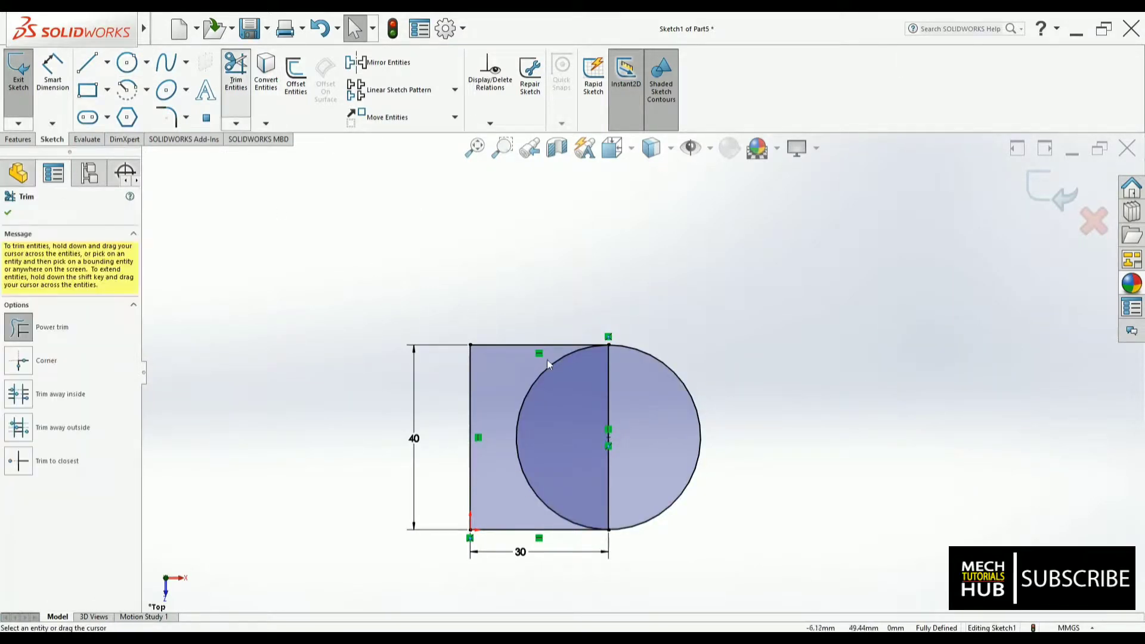
drag(644, 442, 499, 450)
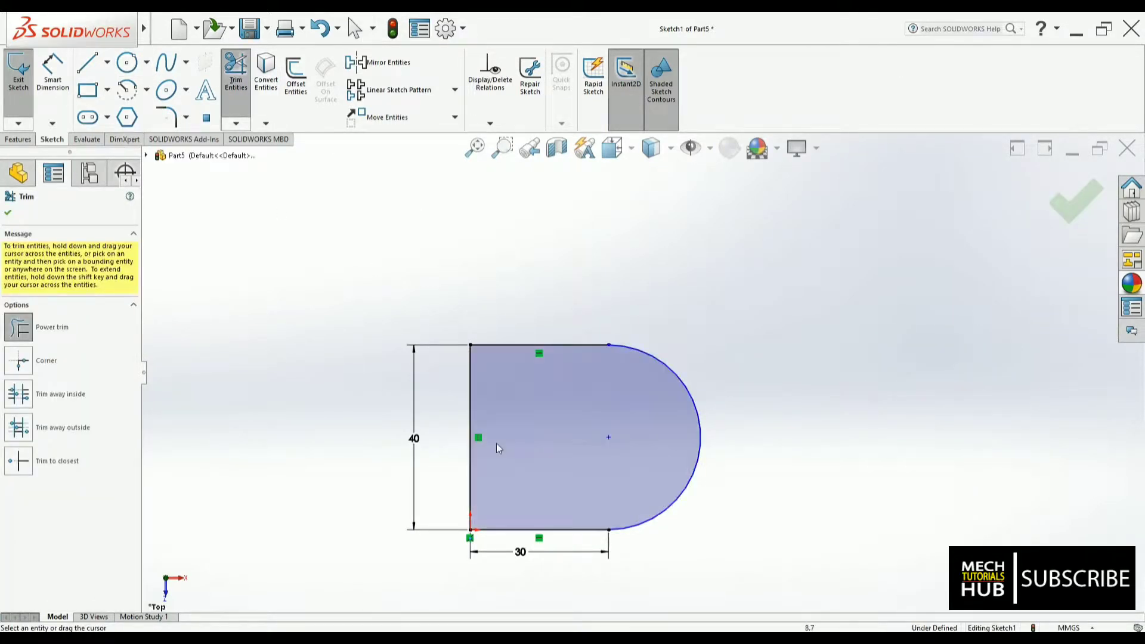
Step: Sketch a circle of about 11.7 mm radius concentric with the rounded end
click(126, 62)
click(608, 438)
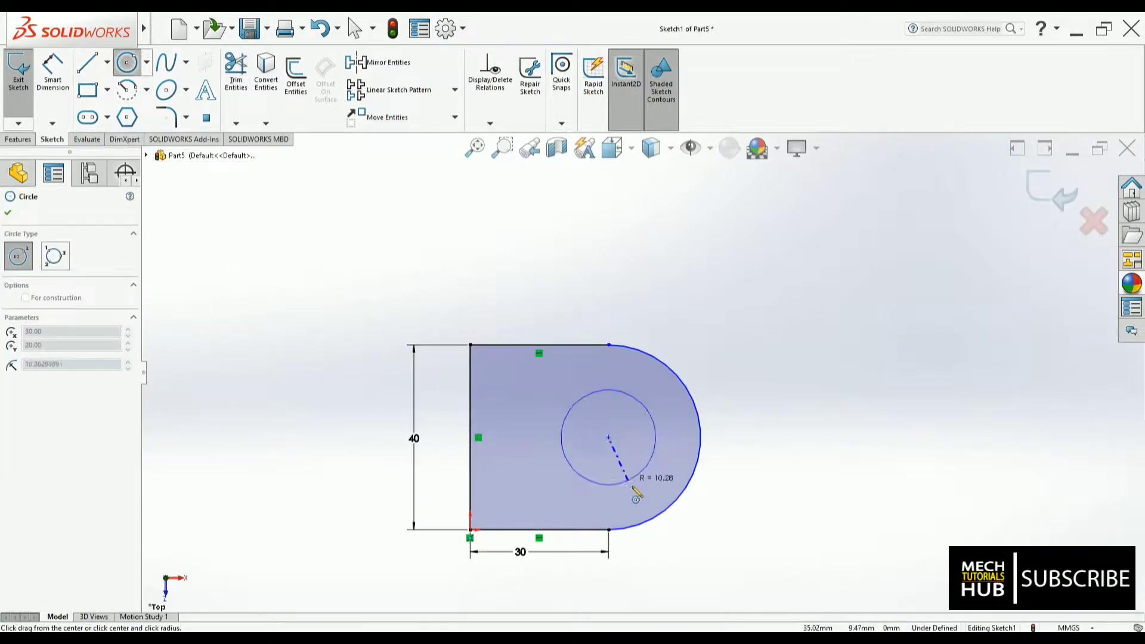
click(633, 488)
Step: Check the hole size in the drawing, dimension the inner circle to 20 mm diameter, and finish the sketch
key(alt+Tab)
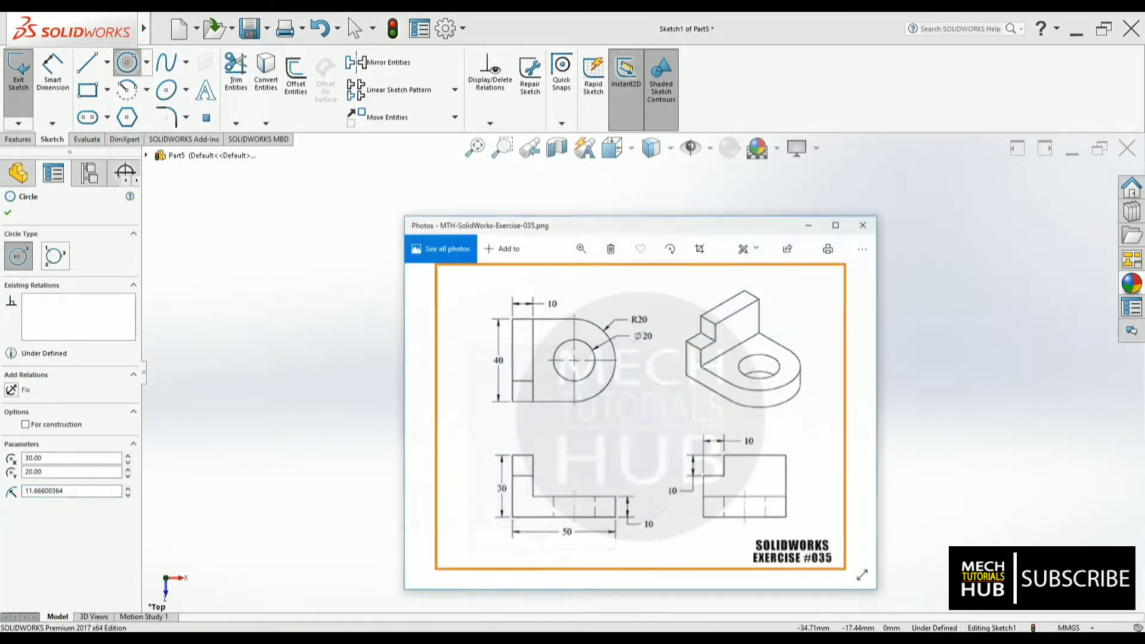
key(alt+Tab)
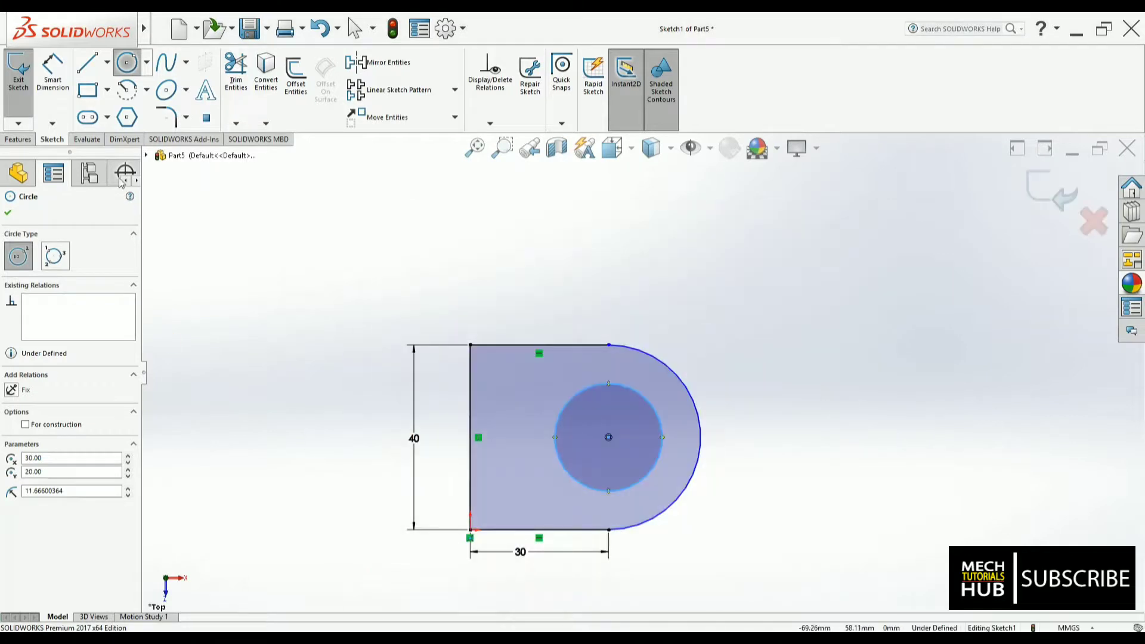
click(52, 81)
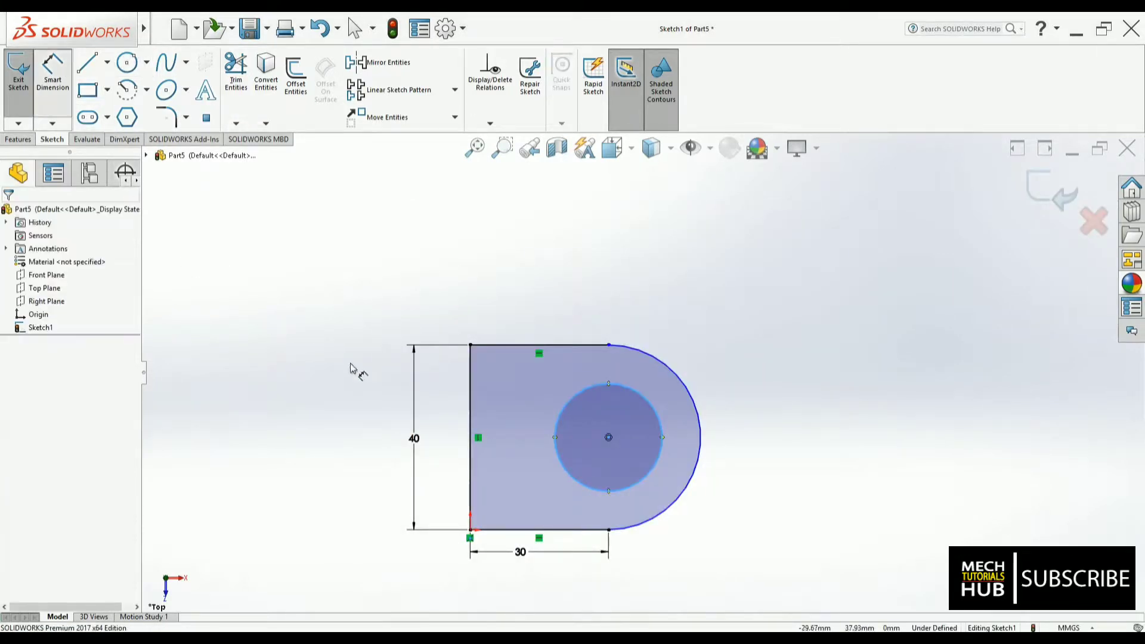
click(649, 400)
click(770, 346)
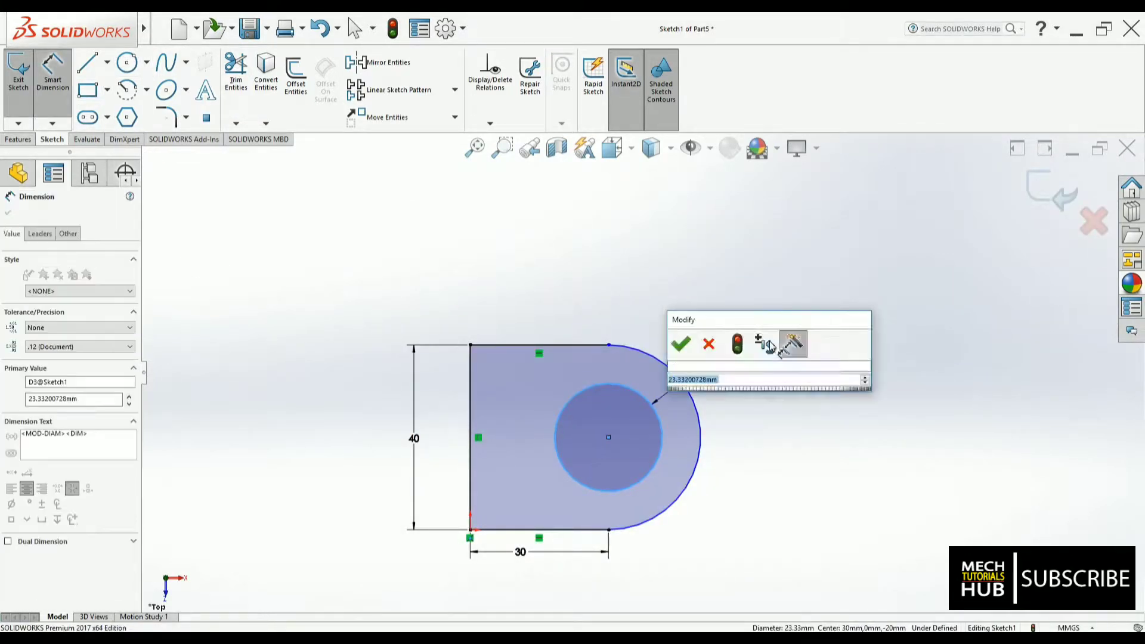
key(Return)
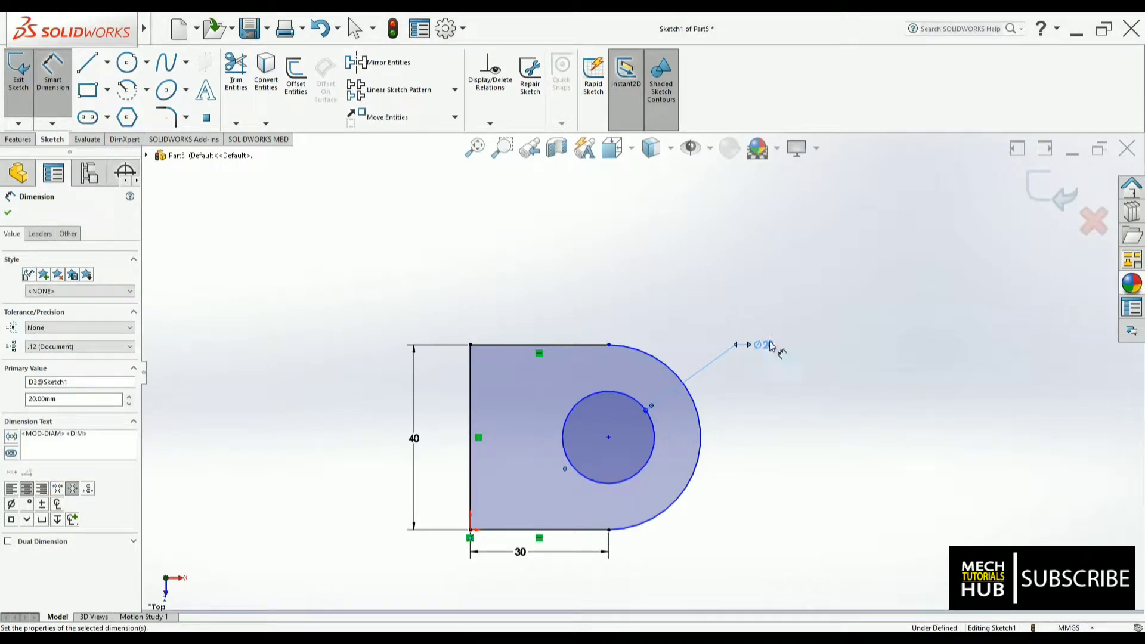
click(1053, 194)
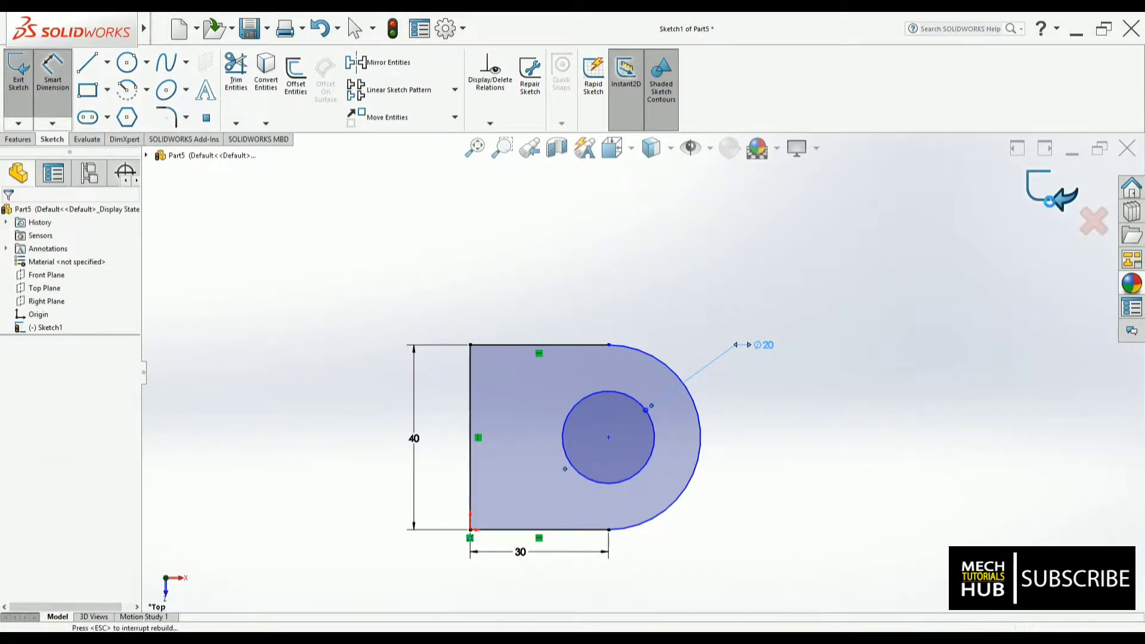
Step: Extrude the base sketch as a blind boss 10 mm deep, checking the thickness against the drawing
click(22, 73)
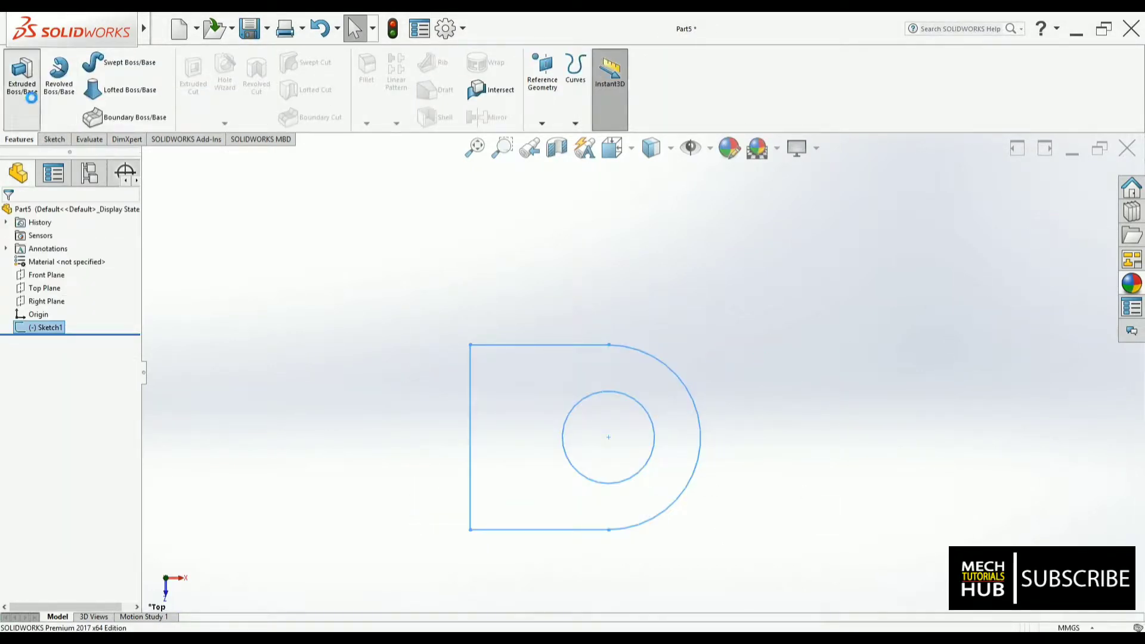
key(alt+Tab)
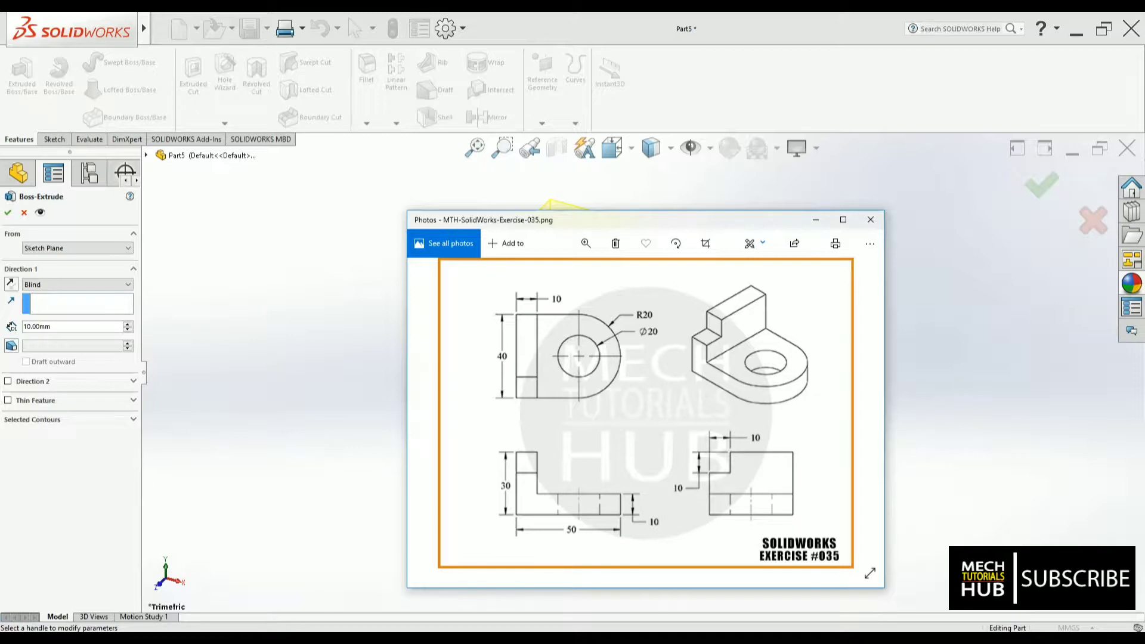
key(alt+Tab)
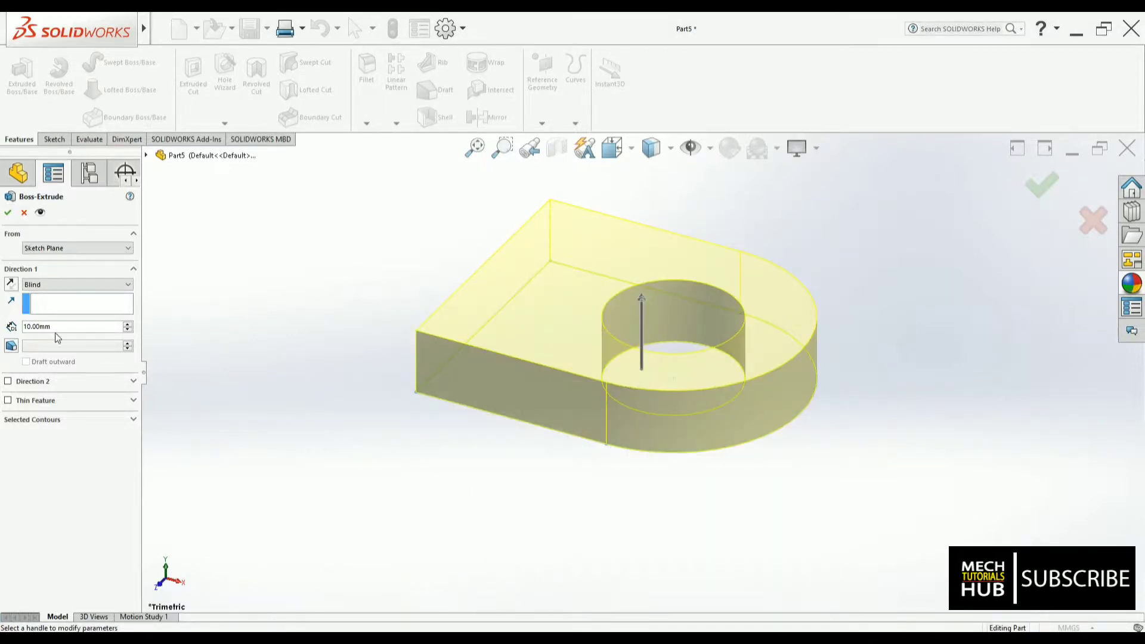
click(8, 213)
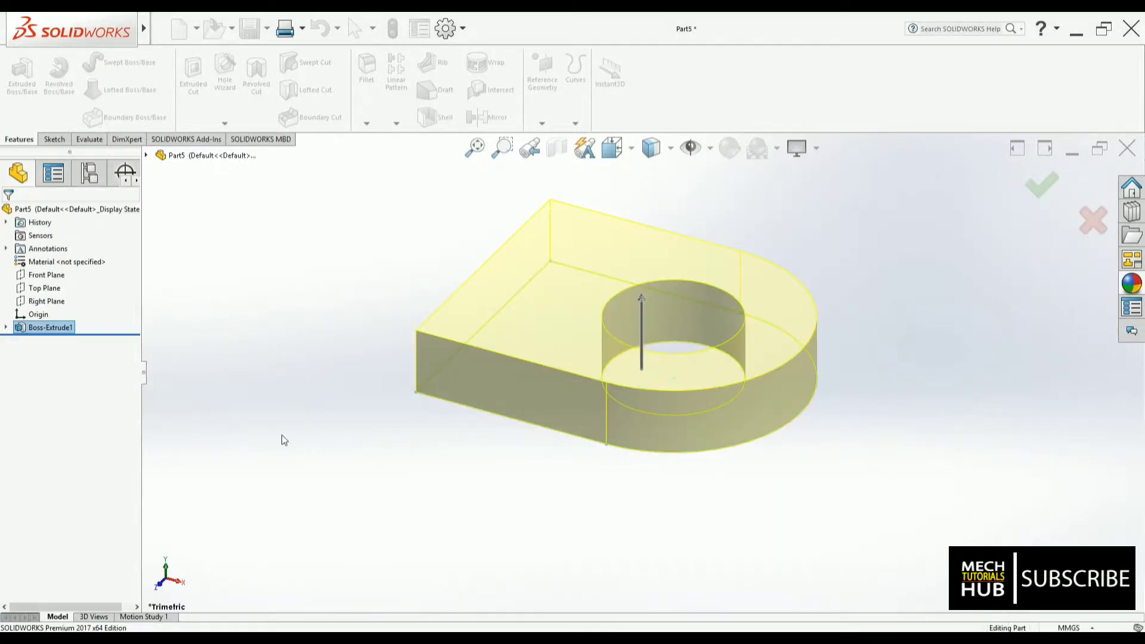
Step: Start a new sketch on the plate's flat end face, opposite the rounded end
scroll(644, 367, up, 4)
scroll(763, 246, down, 2)
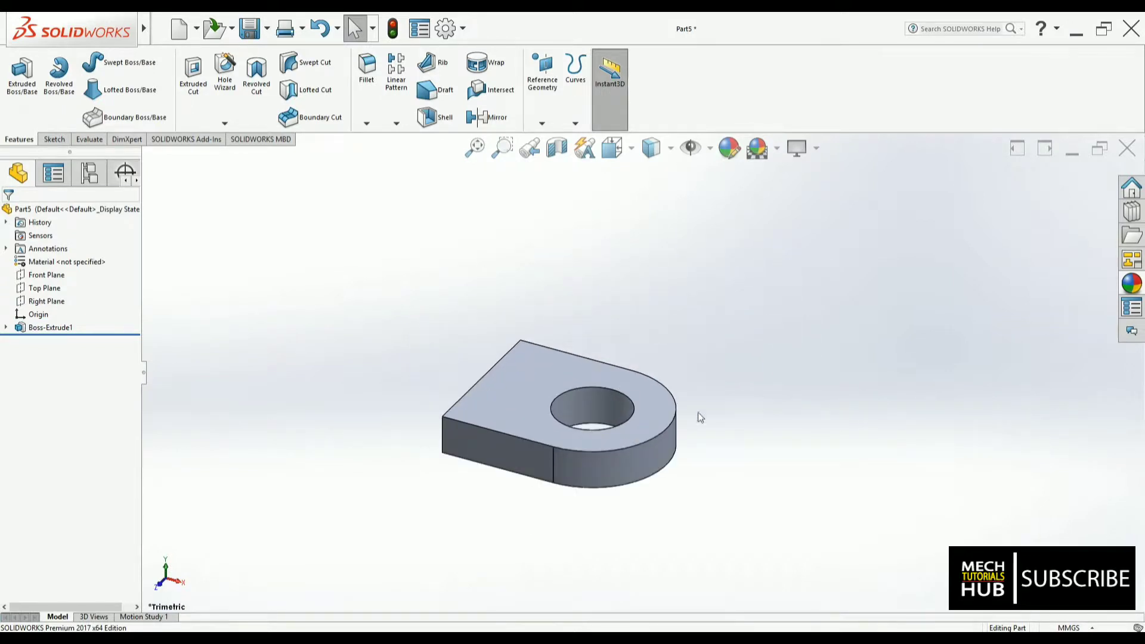
middle_drag(492, 483, 565, 508)
click(525, 429)
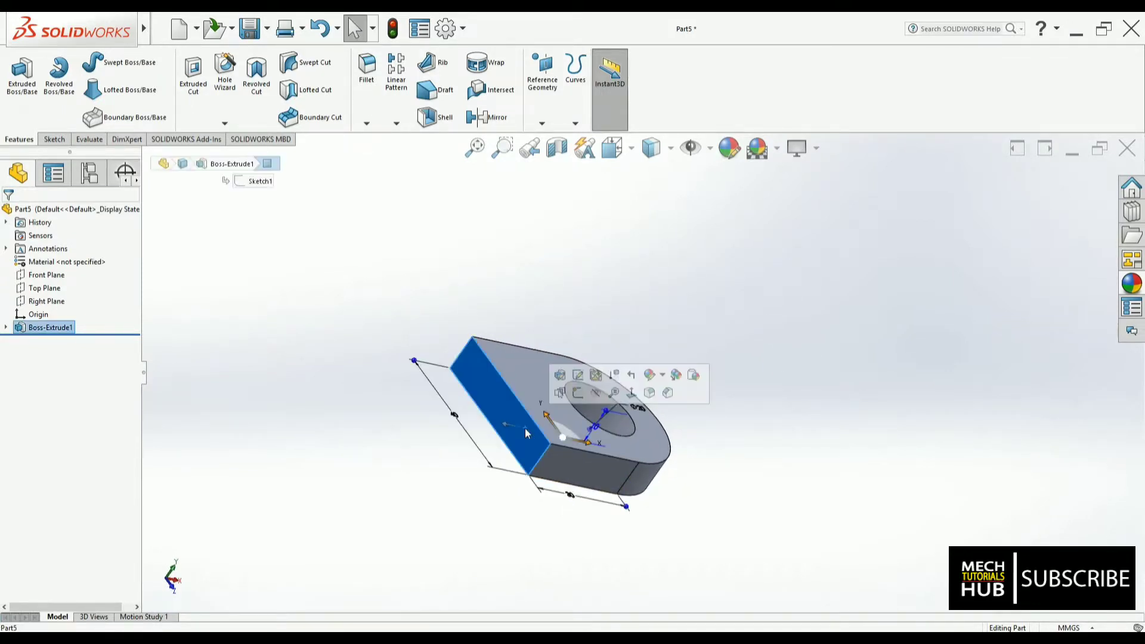
click(583, 395)
Step: Sketch a rectangle about 40 mm wide and 4.7 mm high on the end face plane, rising from the plate's full top edge
middle_drag(740, 464, 579, 390)
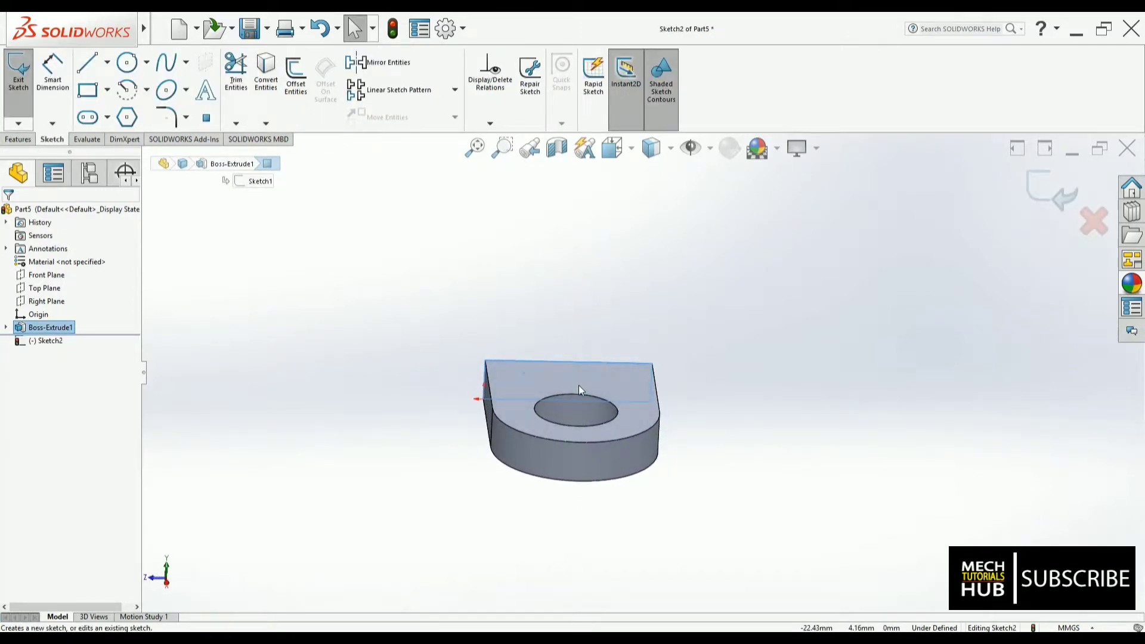
click(612, 147)
click(614, 424)
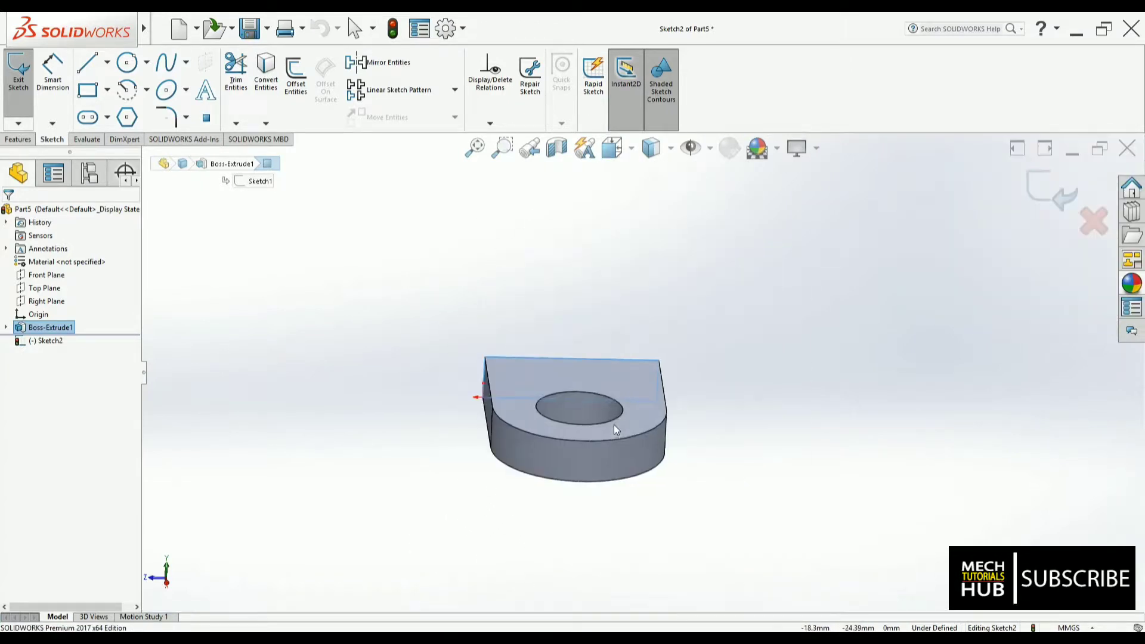
click(692, 543)
scroll(692, 540, up, 4)
scroll(732, 270, down, 3)
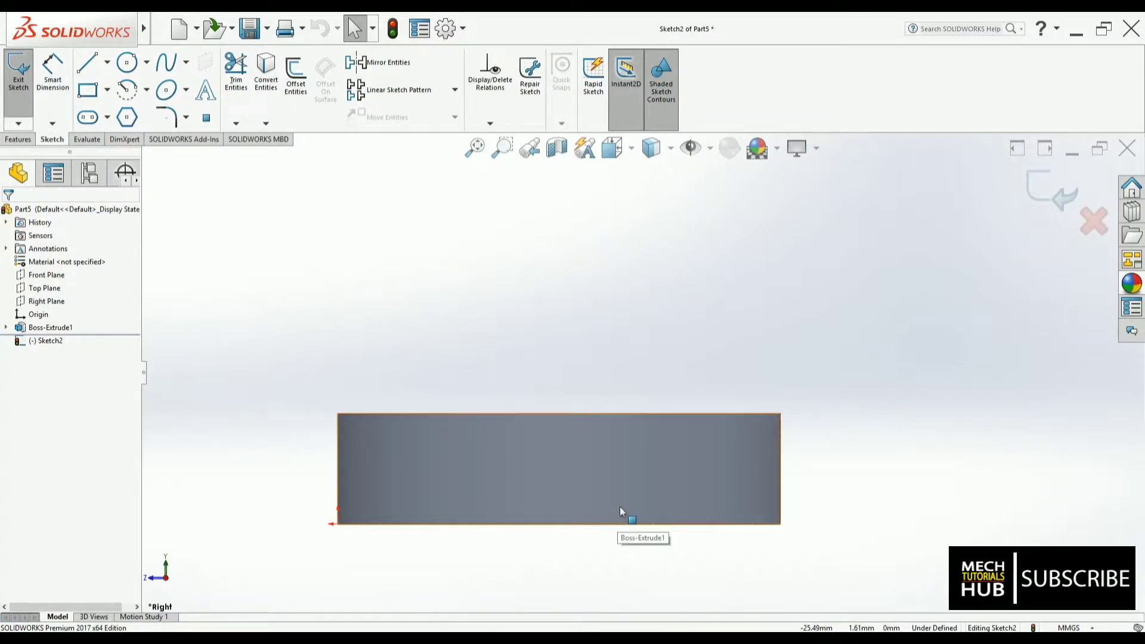
click(88, 90)
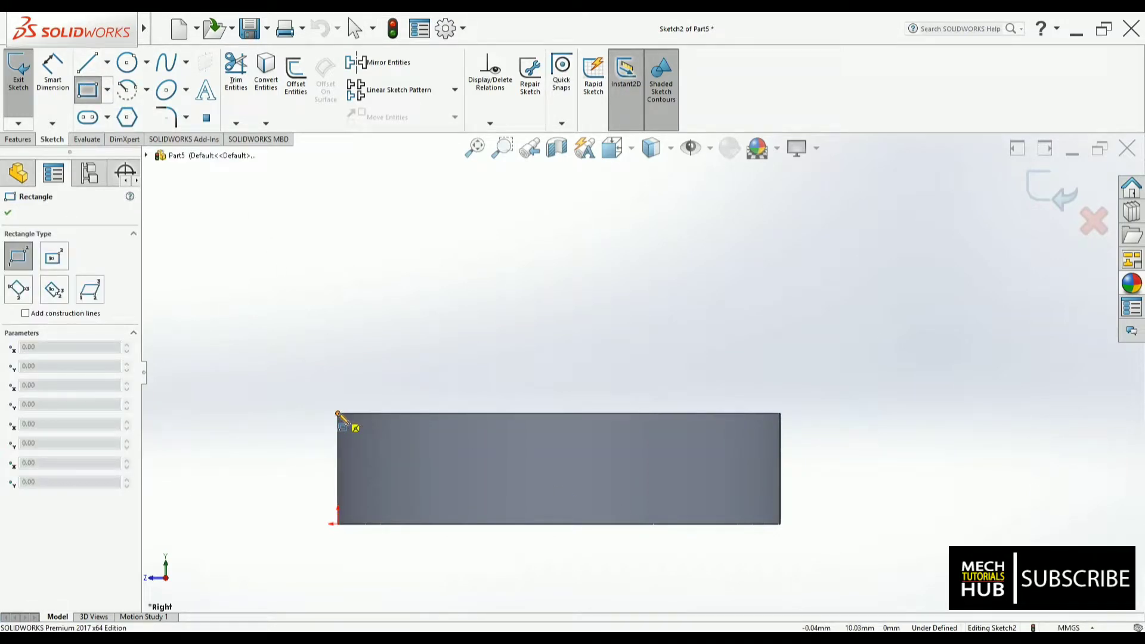
click(338, 413)
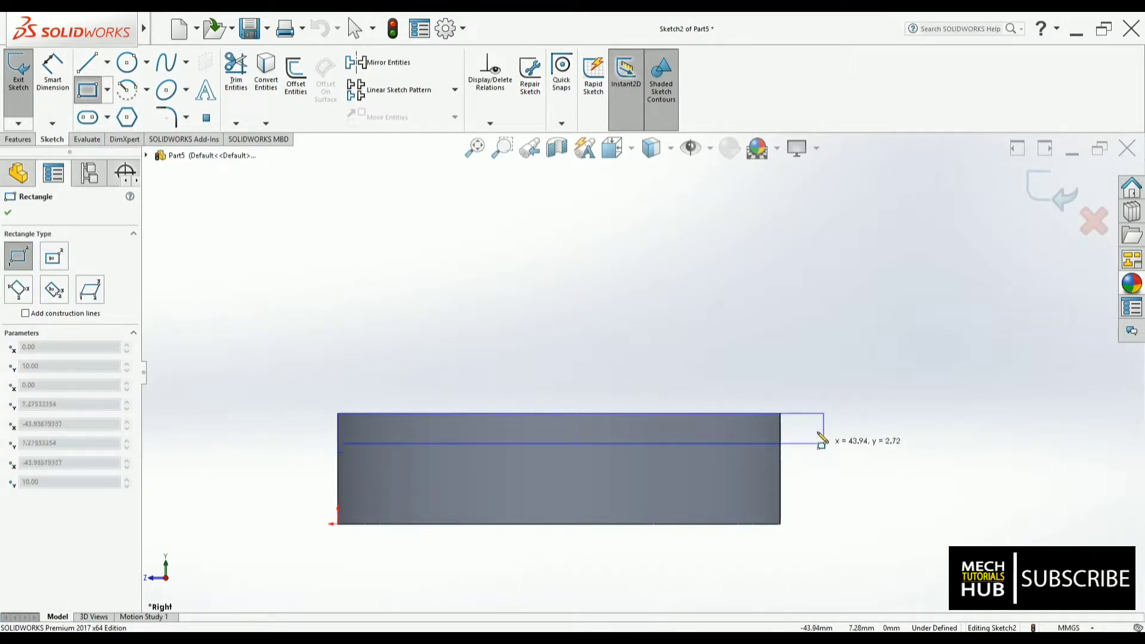
click(781, 362)
Step: Check the upright's height in the exercise drawing and dimension the rectangle's height to 20 mm
key(alt+Tab)
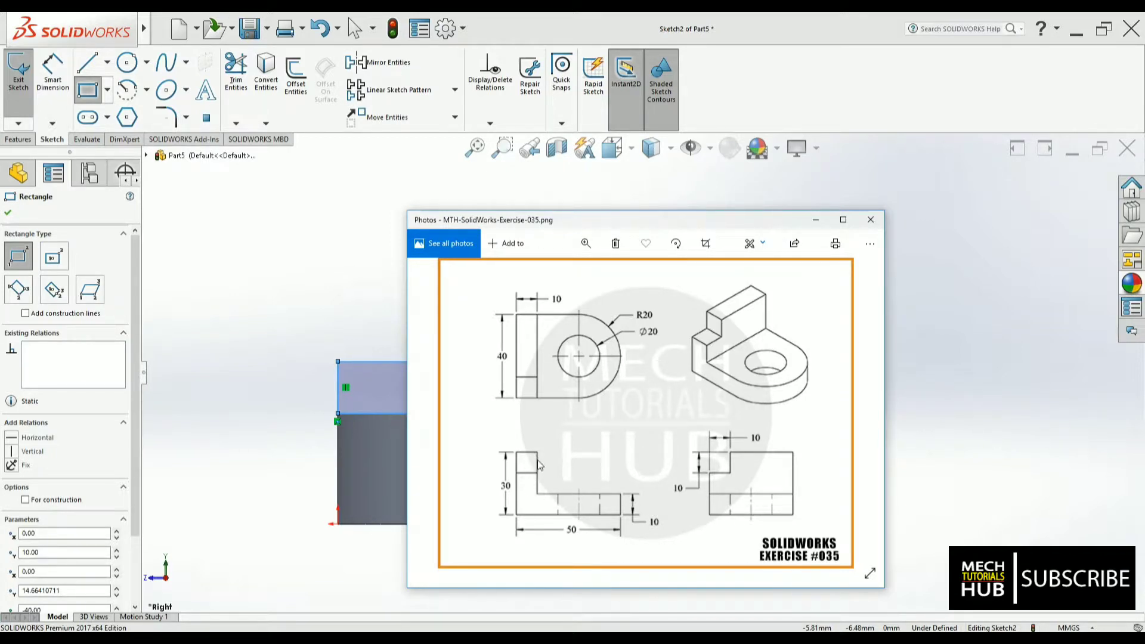
click(244, 636)
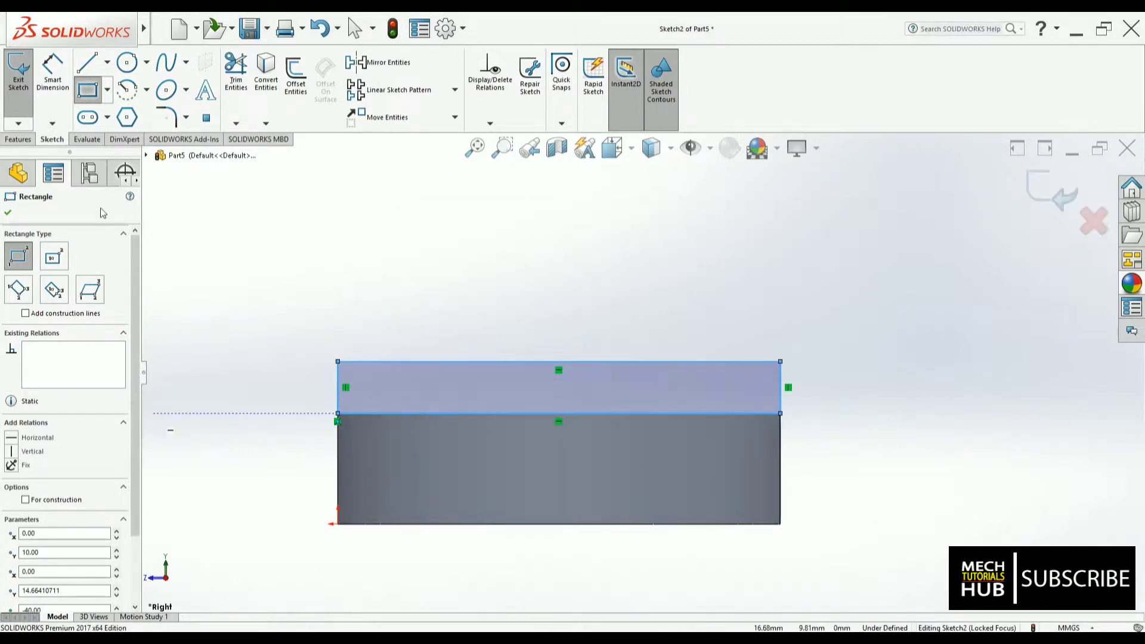
click(52, 77)
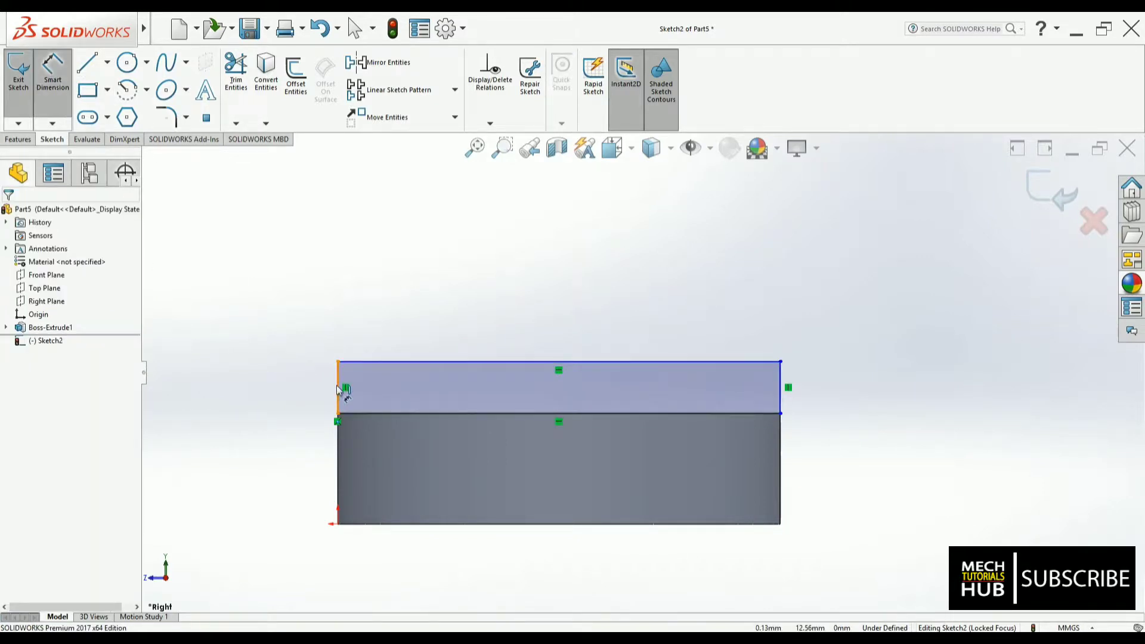
click(337, 386)
click(287, 380)
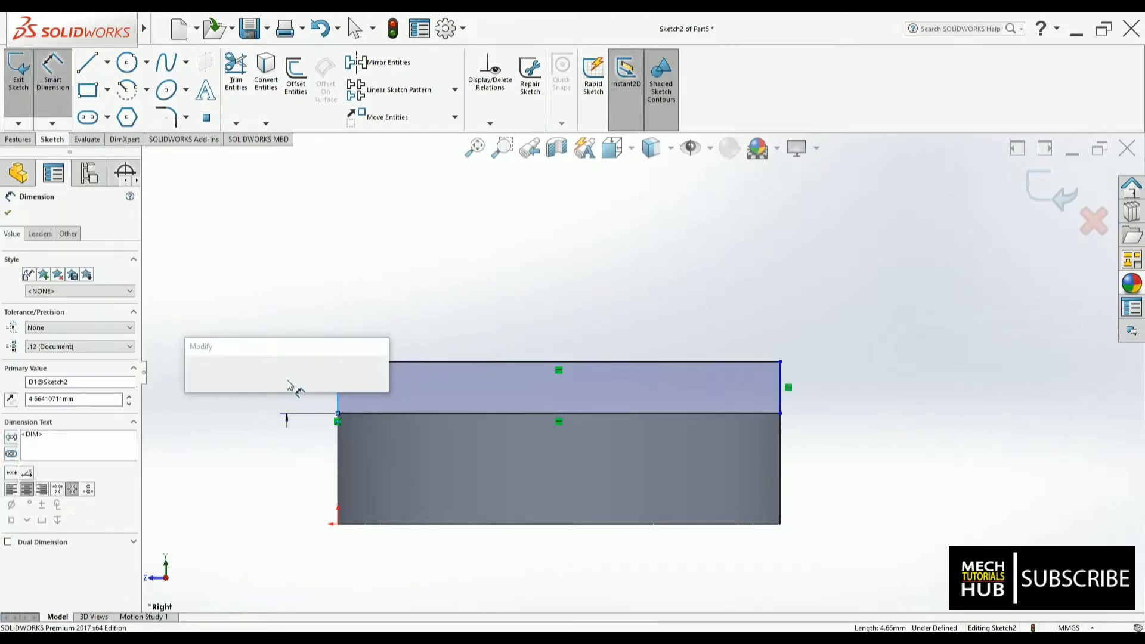
key(Return)
scroll(376, 521, up, 6)
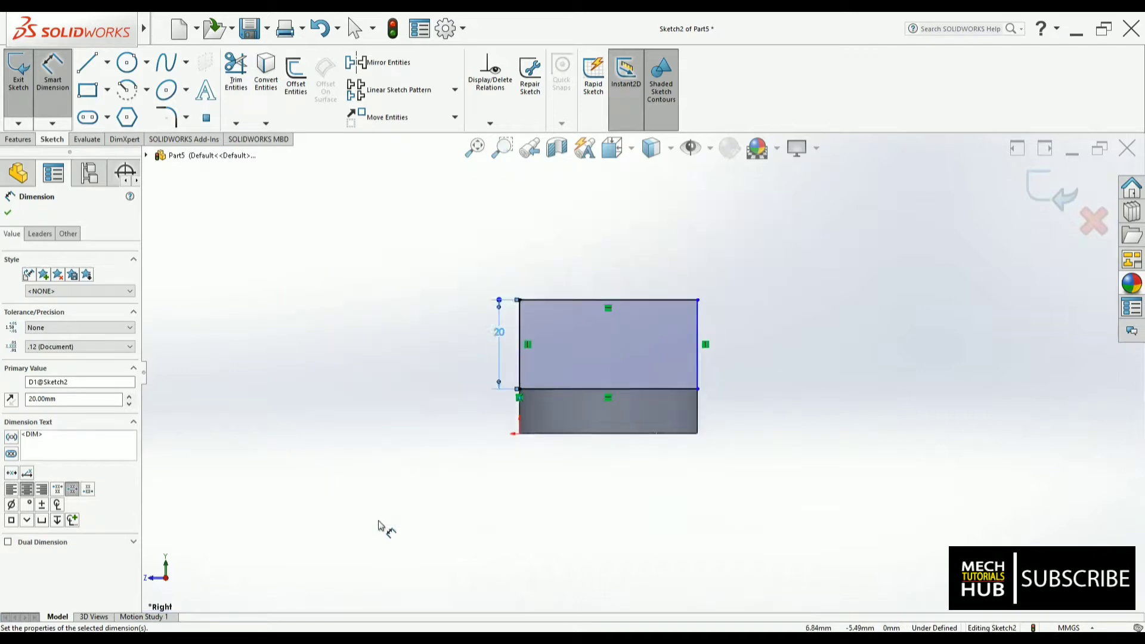
Step: Check the step in the drawing and sketch a rectangle of about 14.3 by 9.2 mm inside the upright profile's upper corner above the origin
key(alt+Tab)
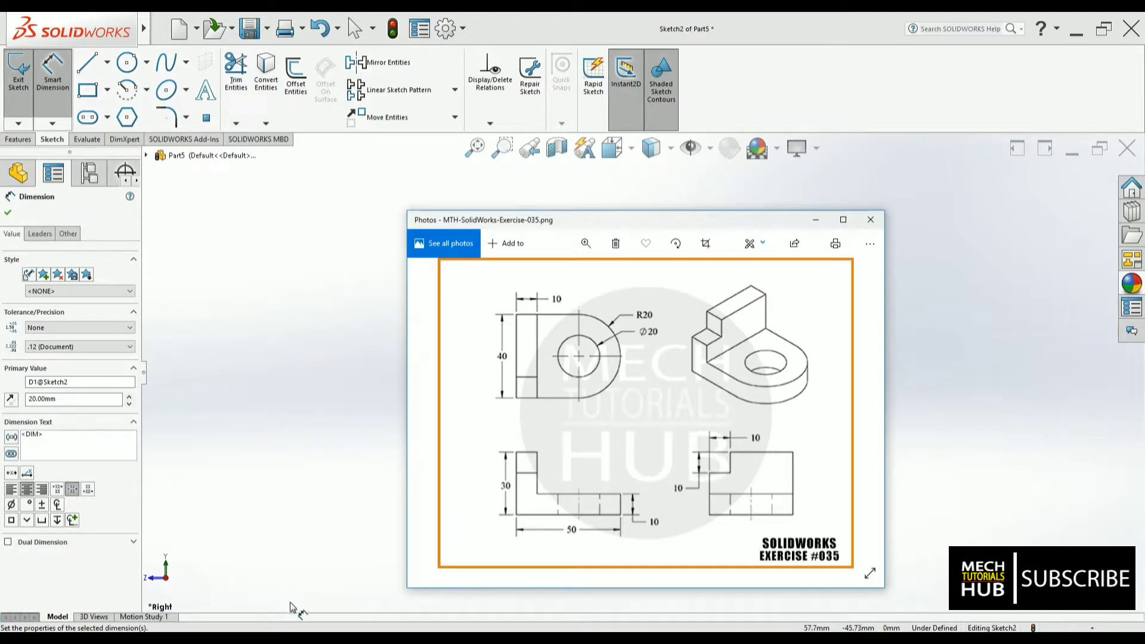
click(254, 636)
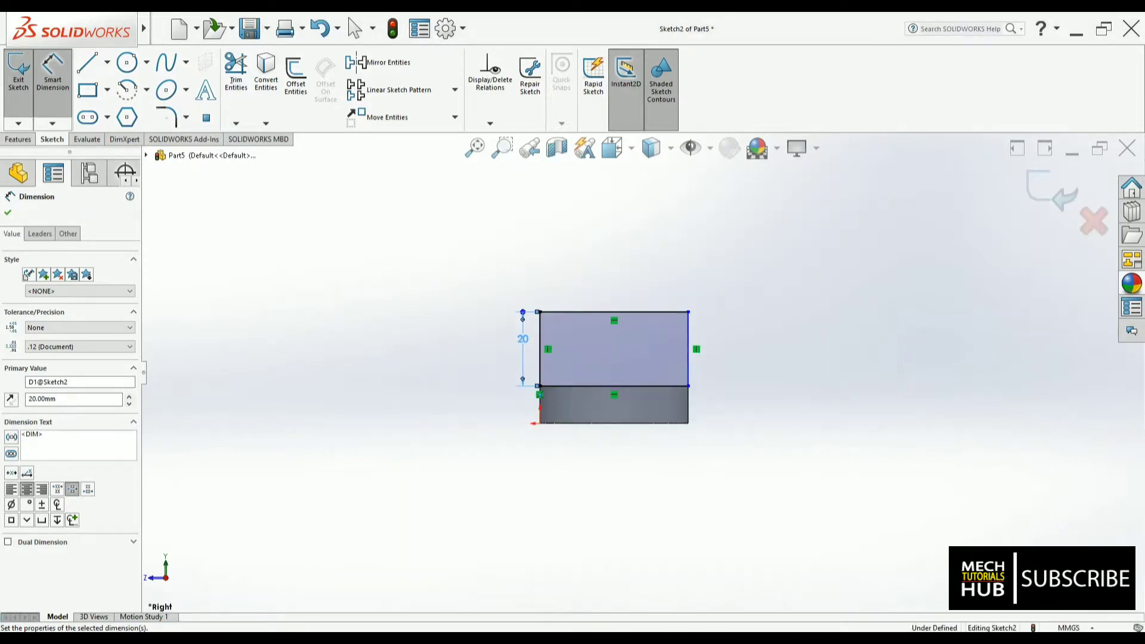
click(88, 90)
click(541, 311)
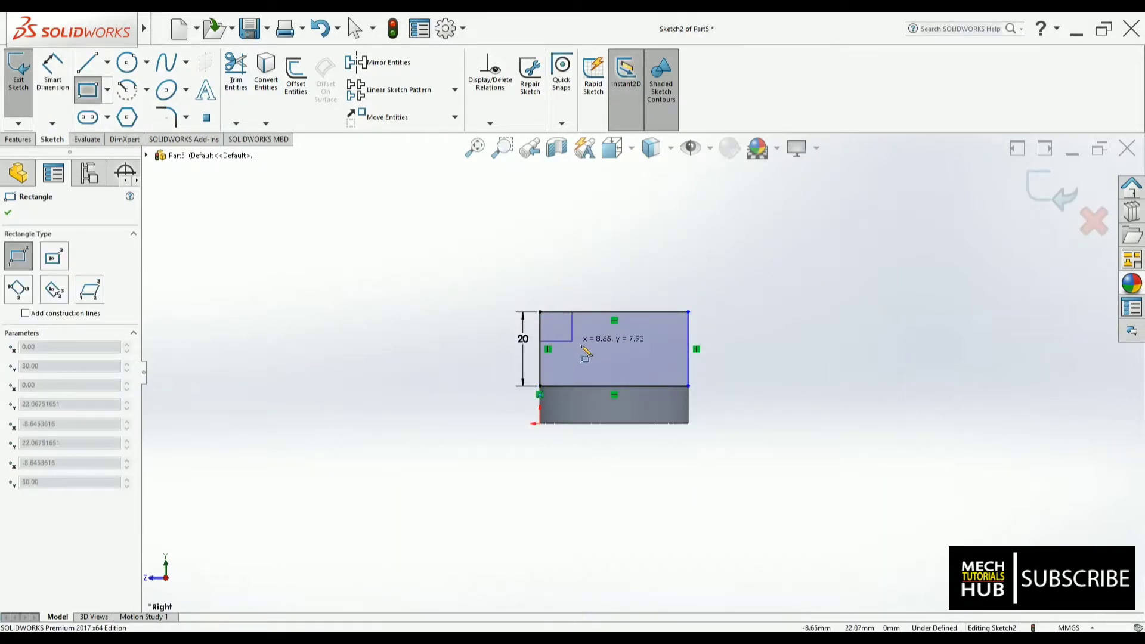
click(593, 345)
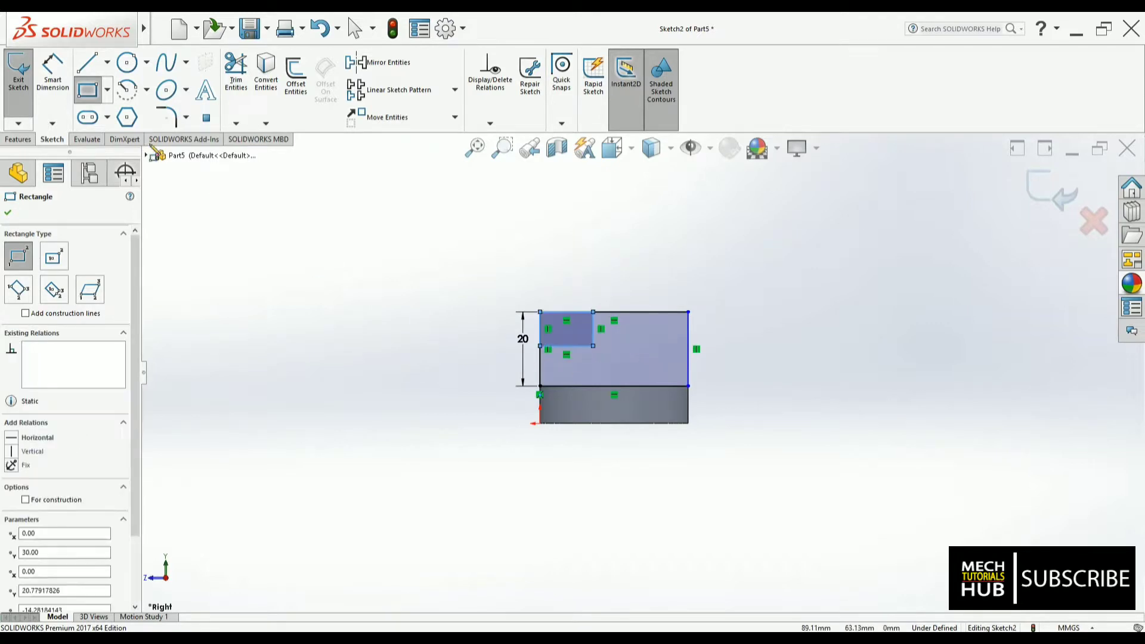
Step: Dimension the small corner rectangle to 10 mm wide and 10 mm high
click(55, 81)
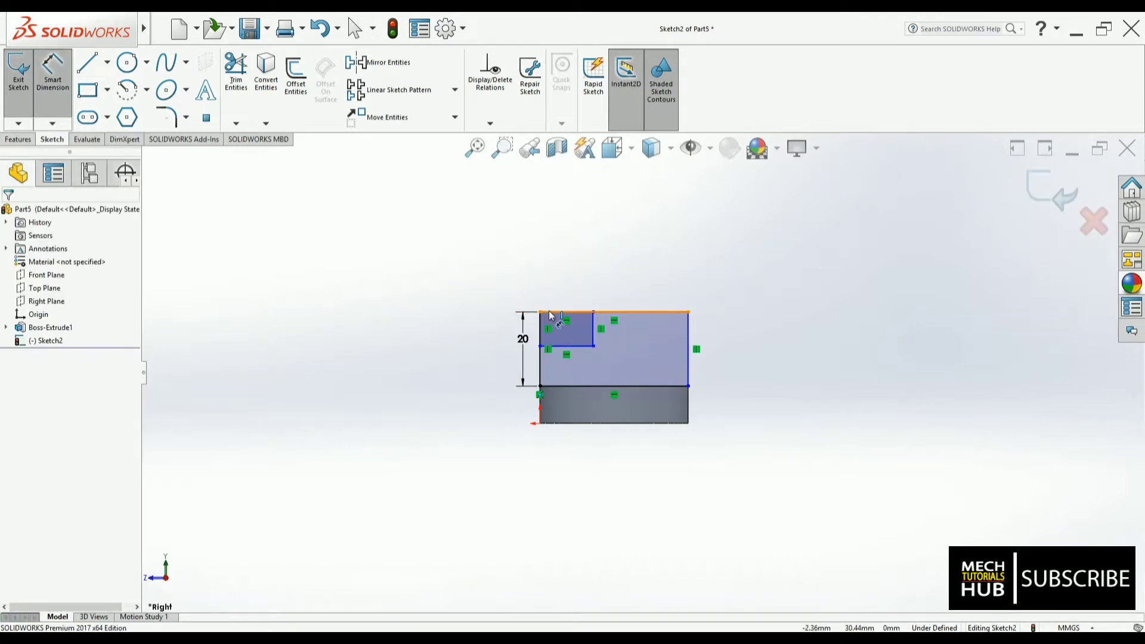
click(554, 291)
key(Escape)
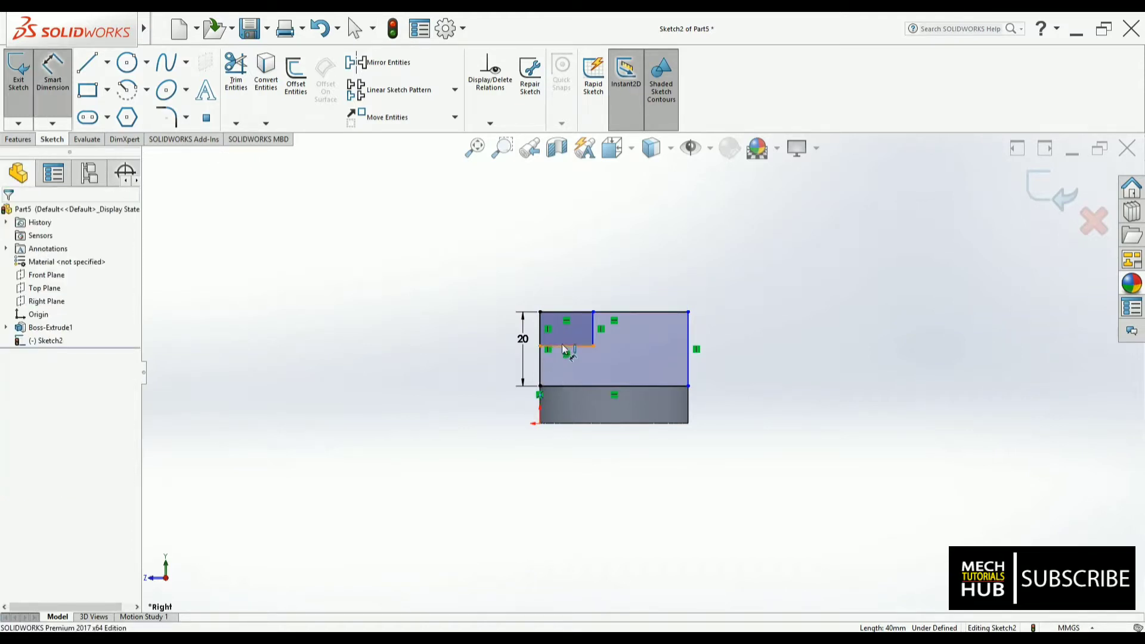
click(567, 354)
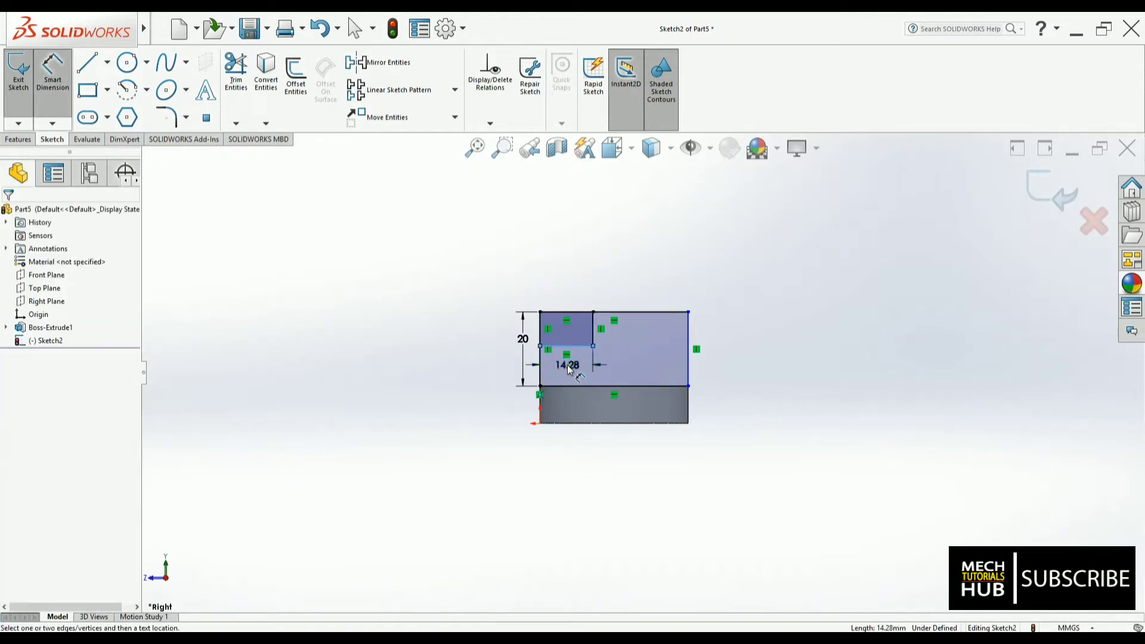
click(568, 364)
text(10)
key(Return)
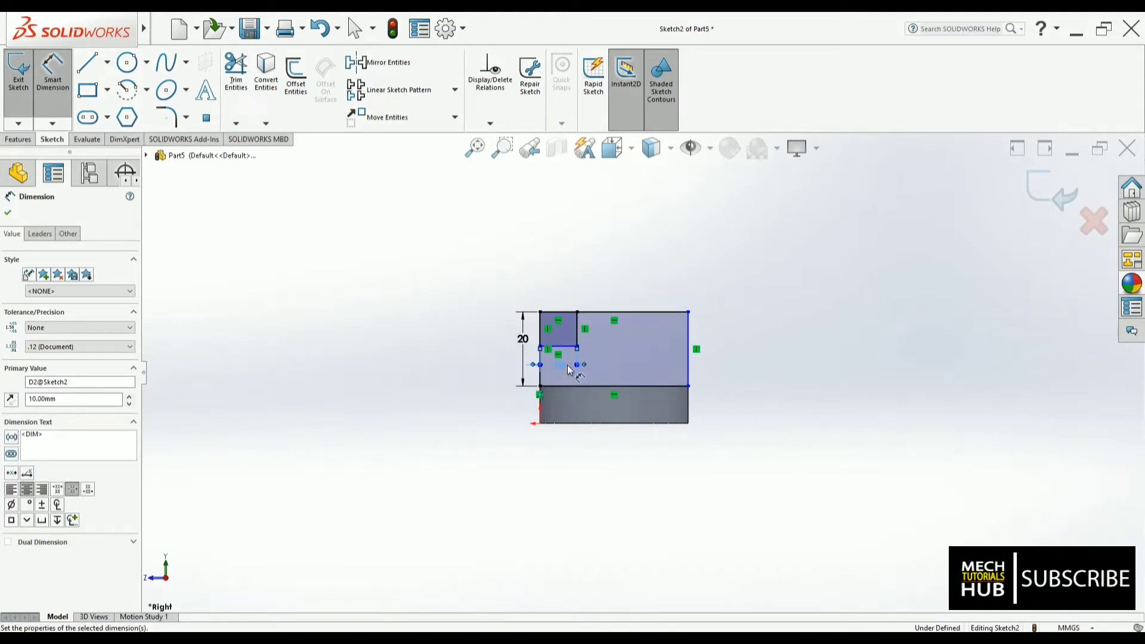
click(577, 339)
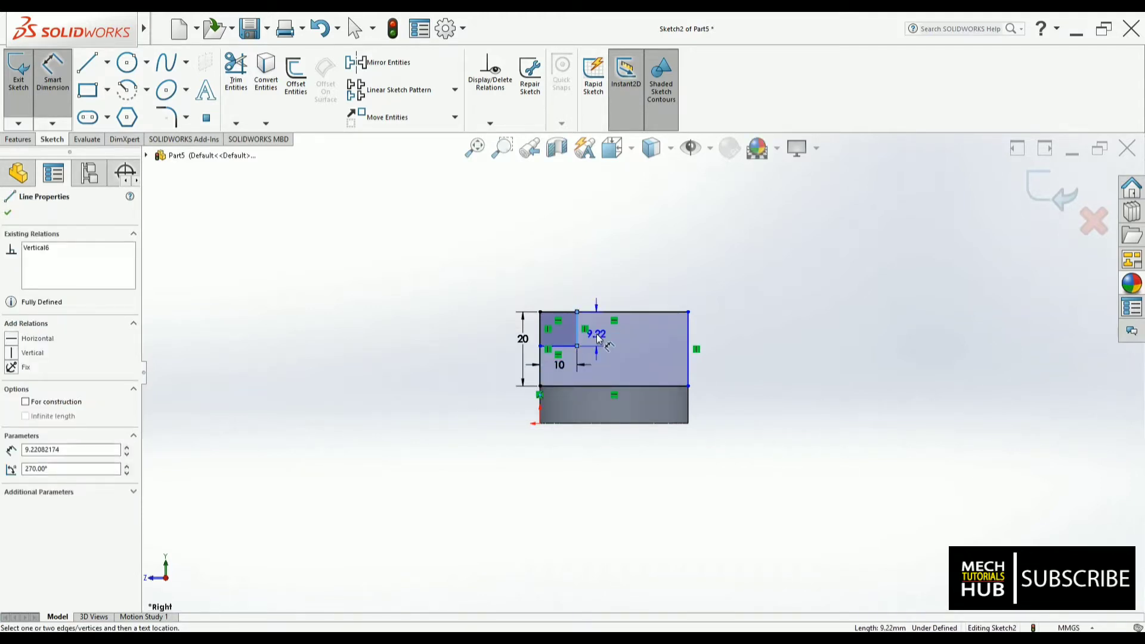
click(599, 338)
text(10)
key(Return)
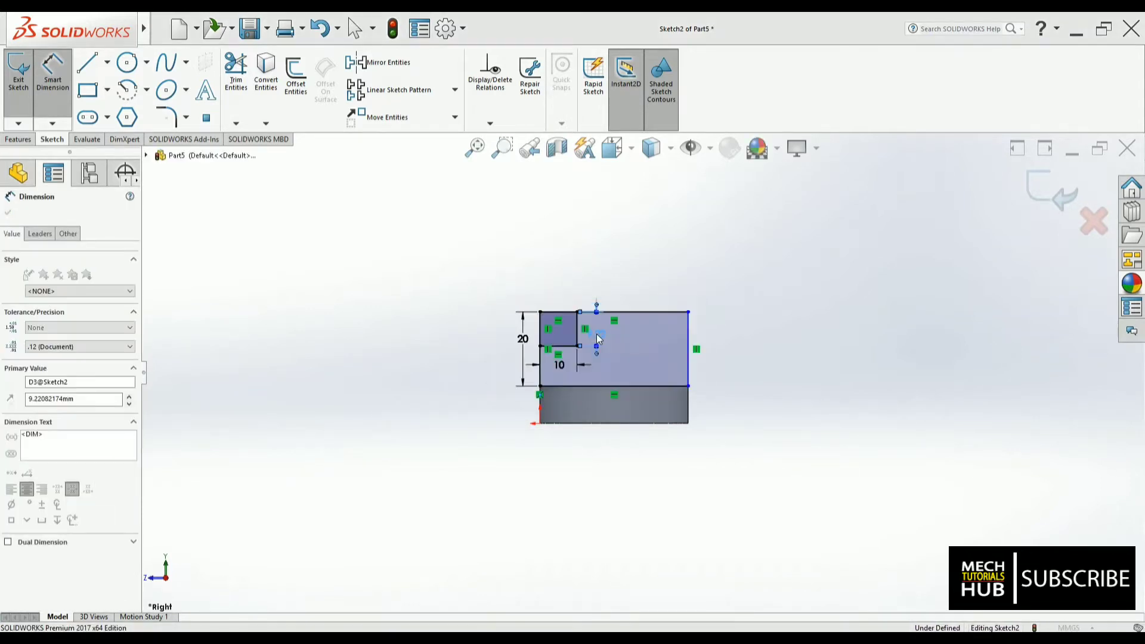
Step: Power-trim the outer lines at the small rectangle's corner to leave a single stepped profile
click(236, 70)
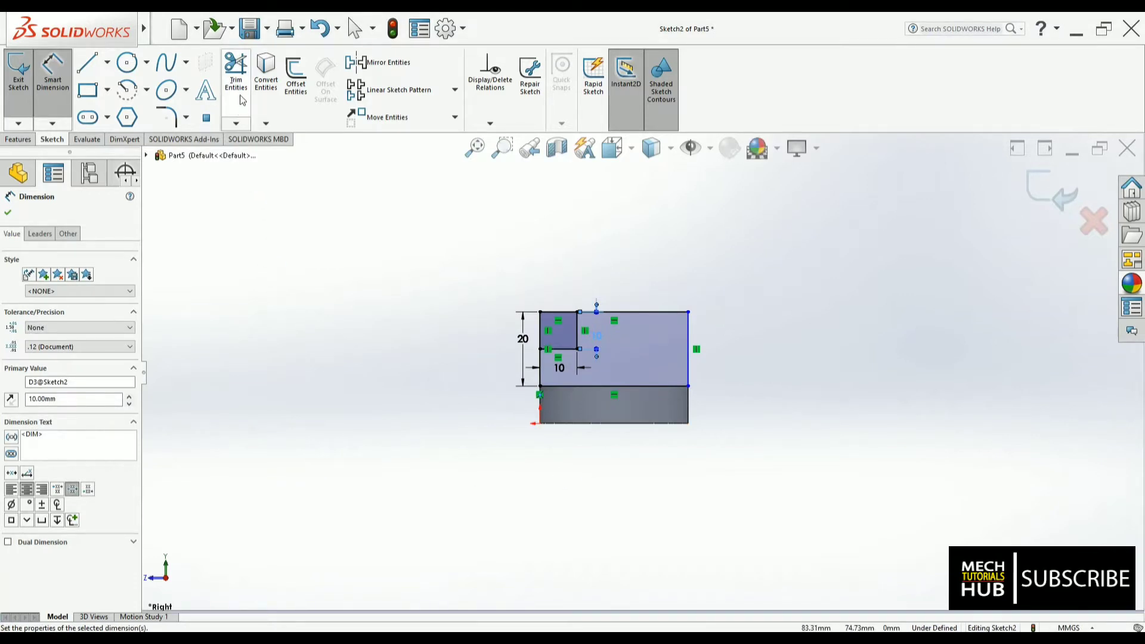
scroll(531, 287, down, 1)
scroll(554, 310, down, 3)
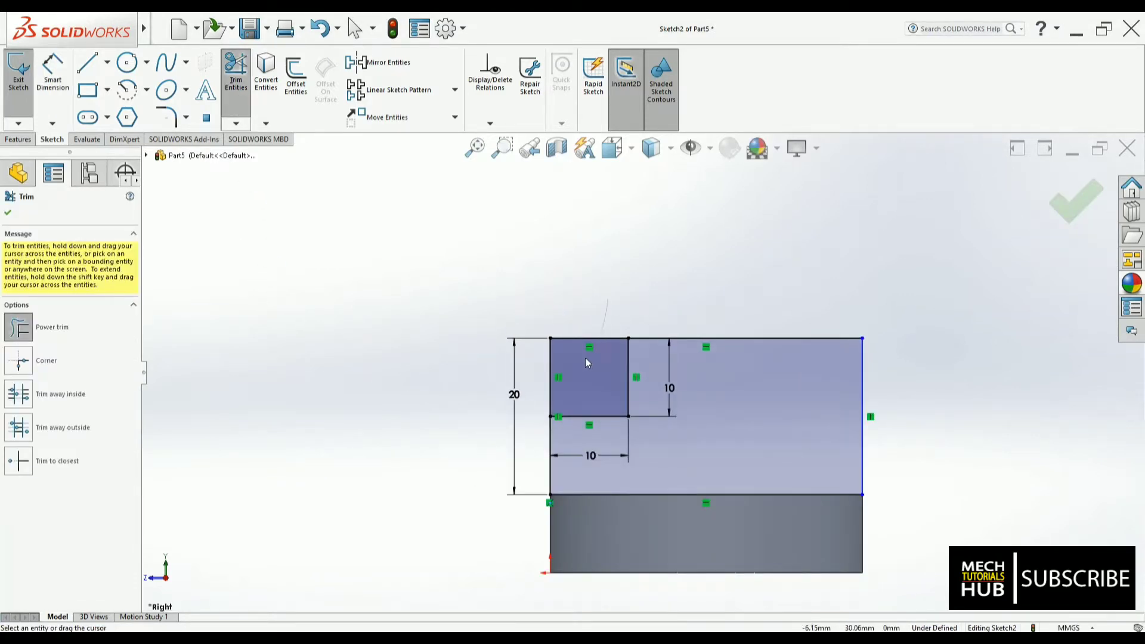
drag(586, 358, 482, 414)
scroll(482, 414, up, 2)
mouse_move(483, 414)
middle_down()
mouse_move(543, 457)
mouse_move(549, 483)
mouse_move(501, 495)
middle_up()
Step: Compare the stepped profile with the exercise drawing and finish the sketch
click(230, 638)
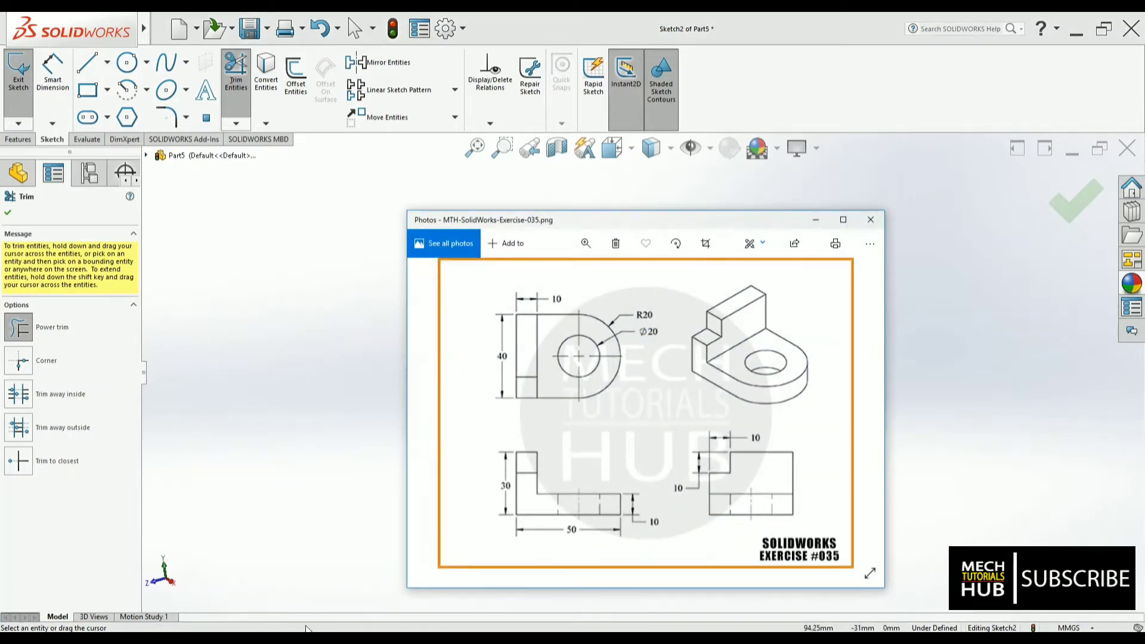
click(229, 638)
click(230, 638)
click(230, 638)
middle_drag(534, 468, 678, 447)
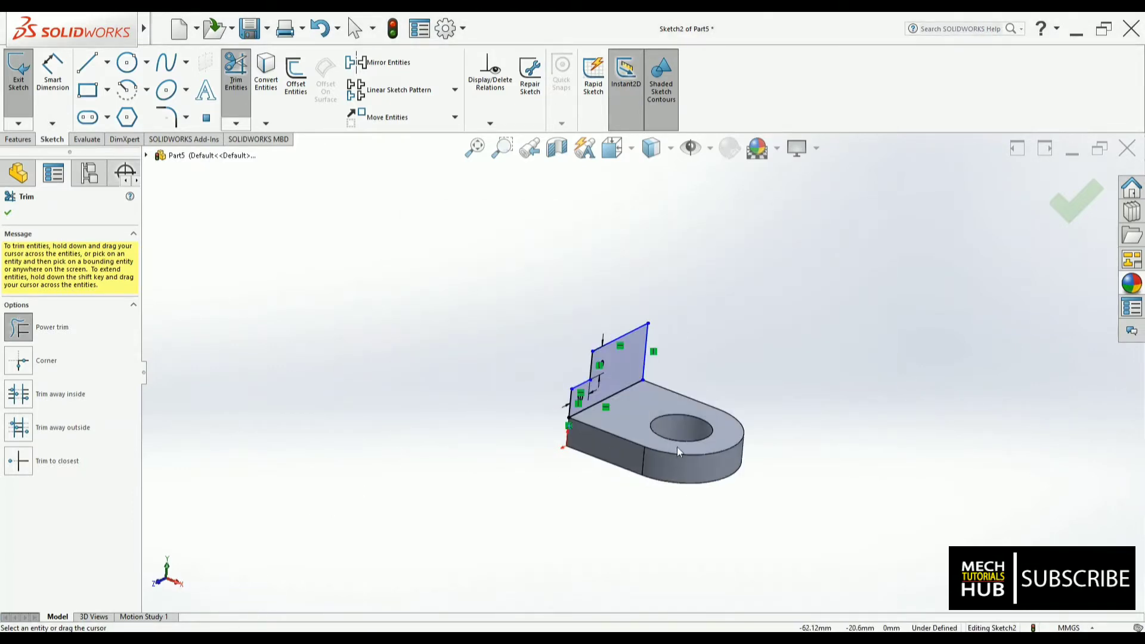
scroll(739, 457, down, 3)
click(1072, 203)
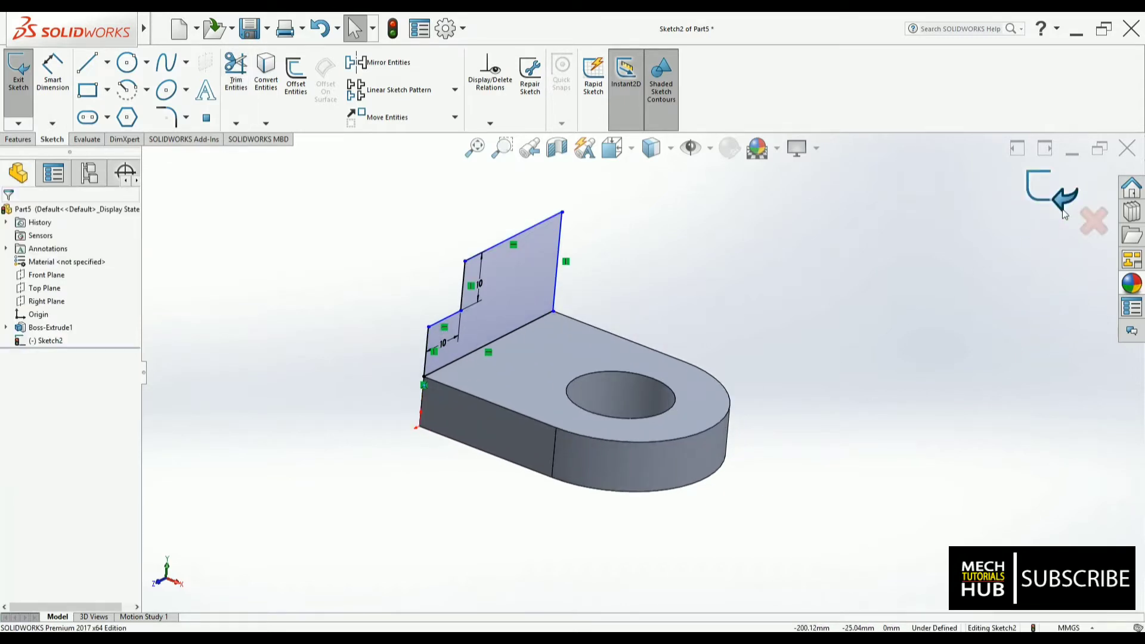
click(1064, 206)
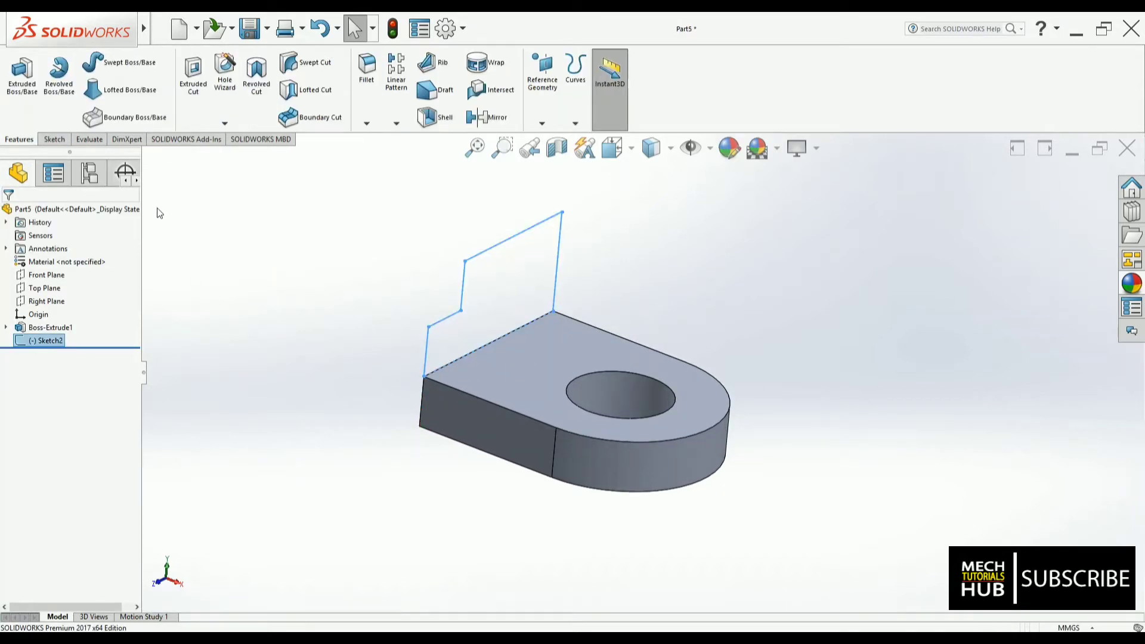
Step: Extrude the stepped profile as a blind boss 10 mm deep, reversed toward the hole and merged with the plate
click(24, 77)
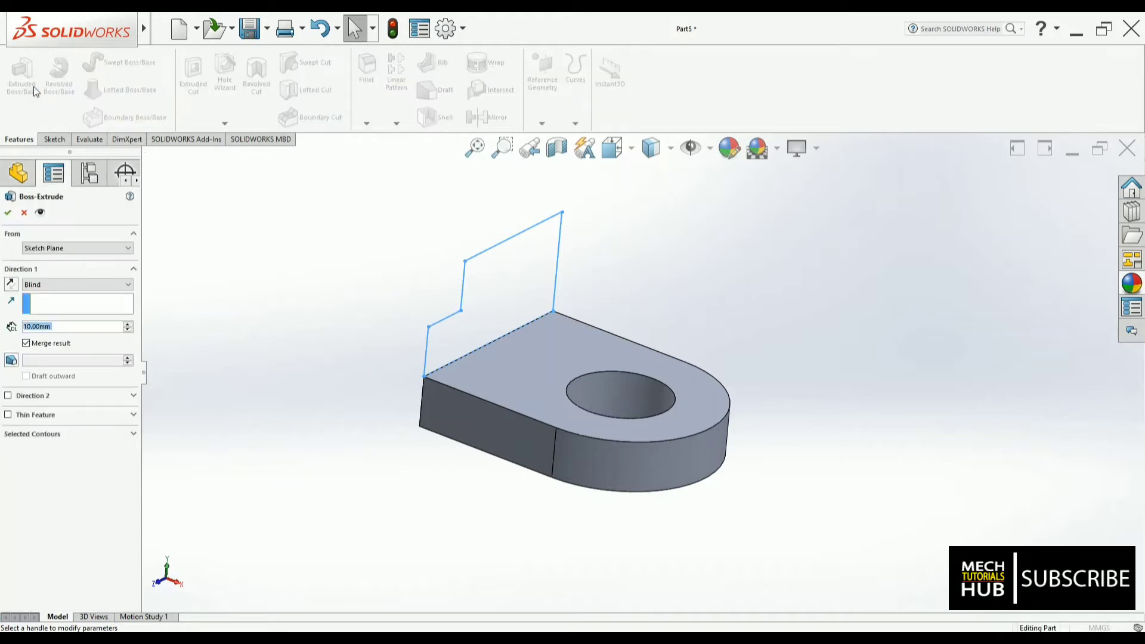
click(10, 284)
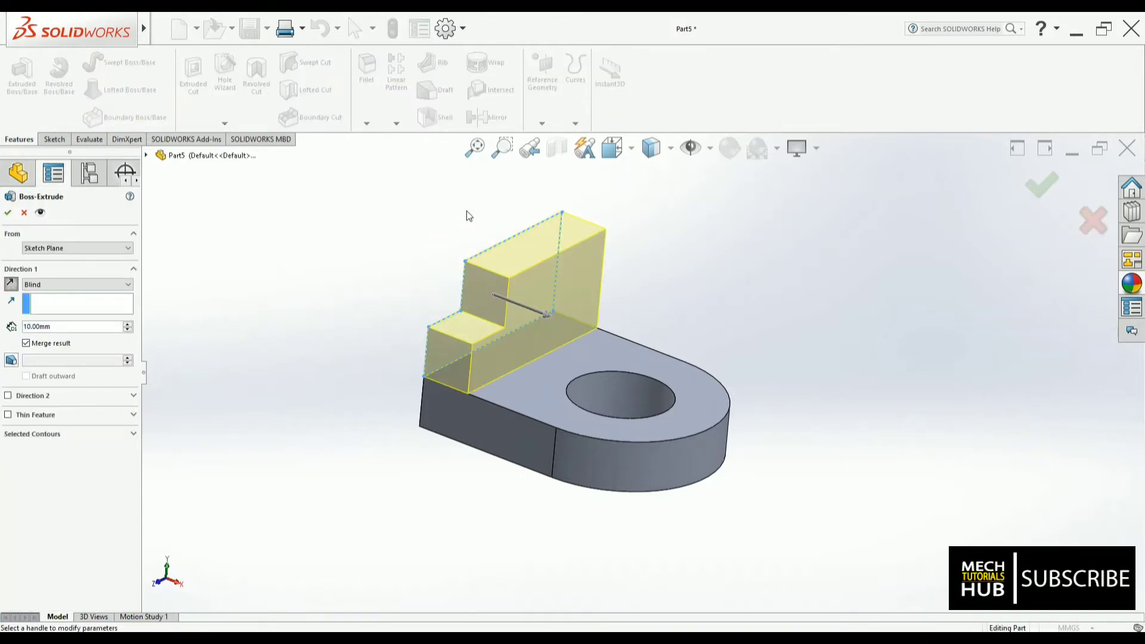
click(9, 213)
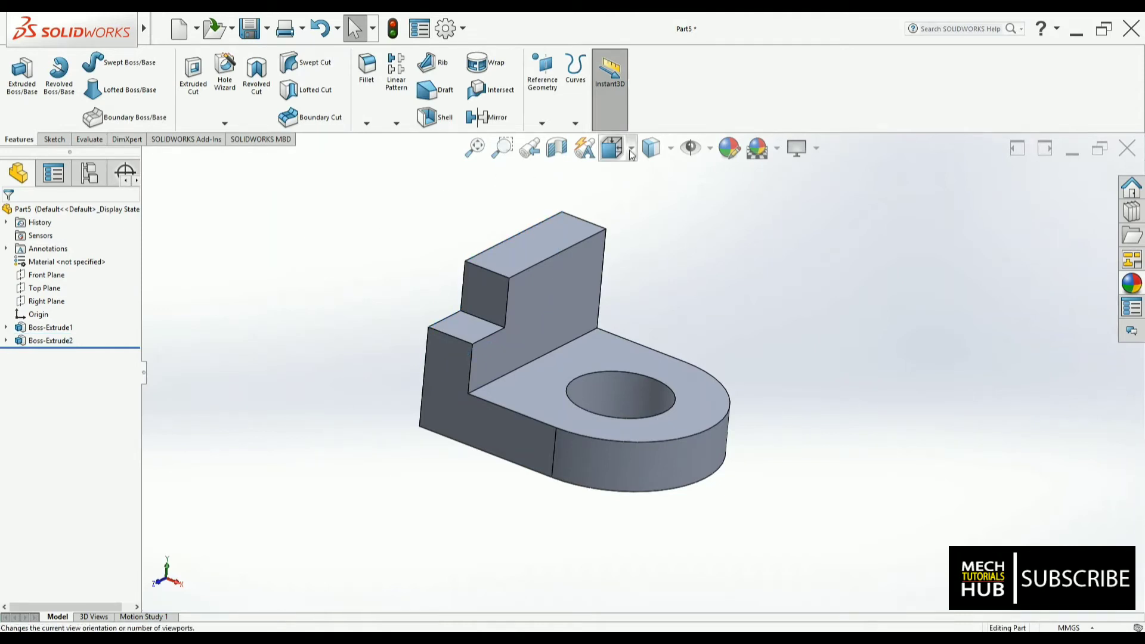
Step: Show the finished bracket in isometric view and compare it with the exercise drawing
click(632, 154)
click(732, 256)
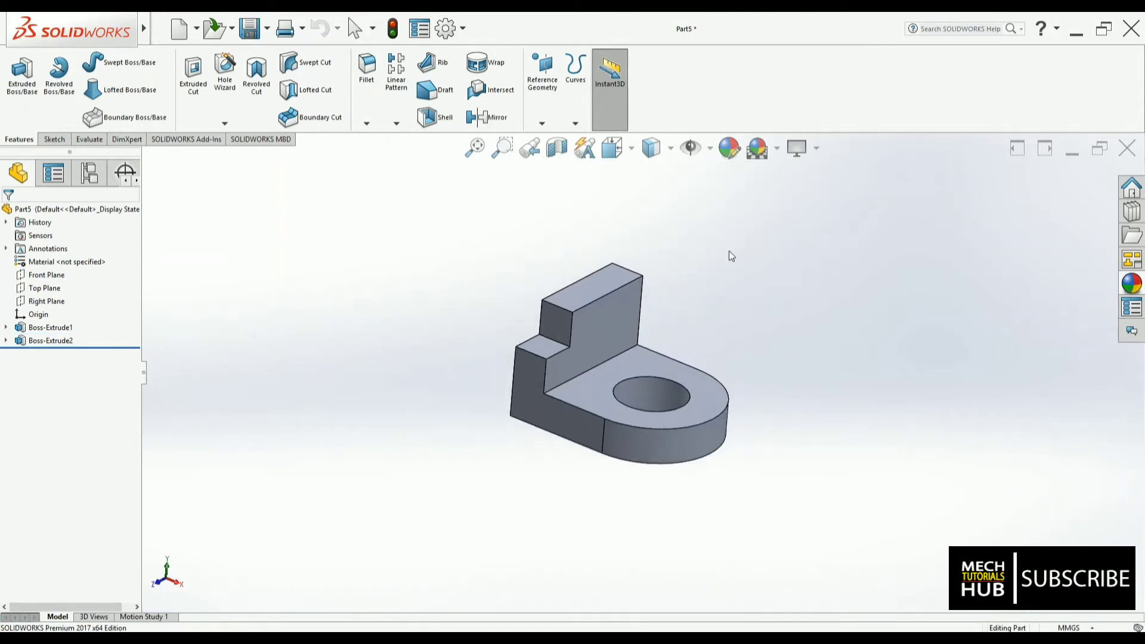
click(238, 637)
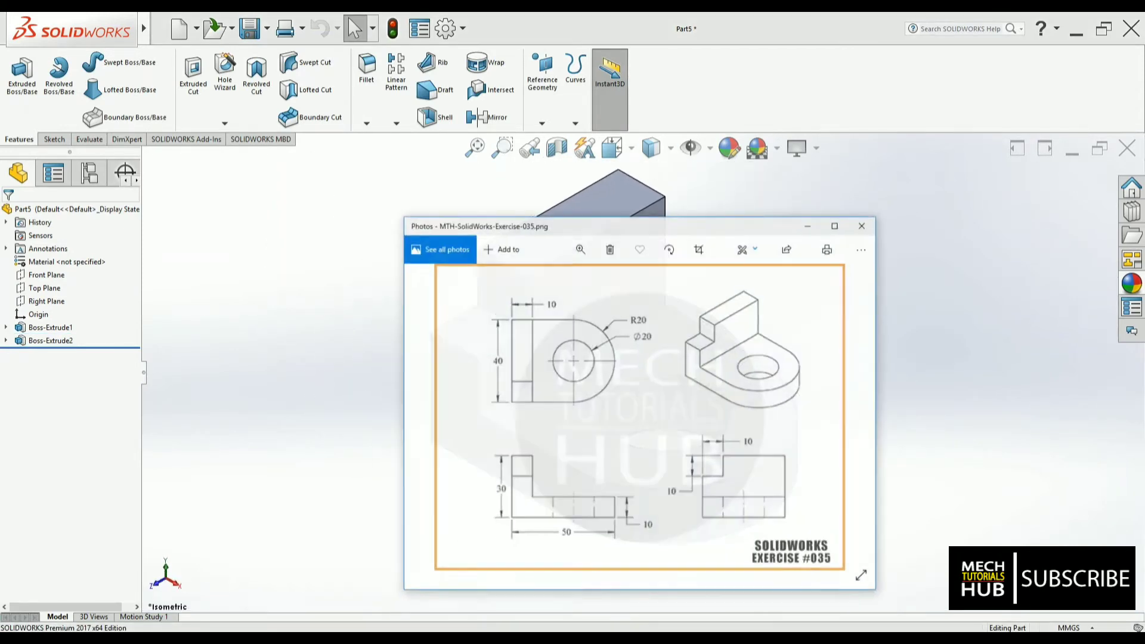
click(239, 638)
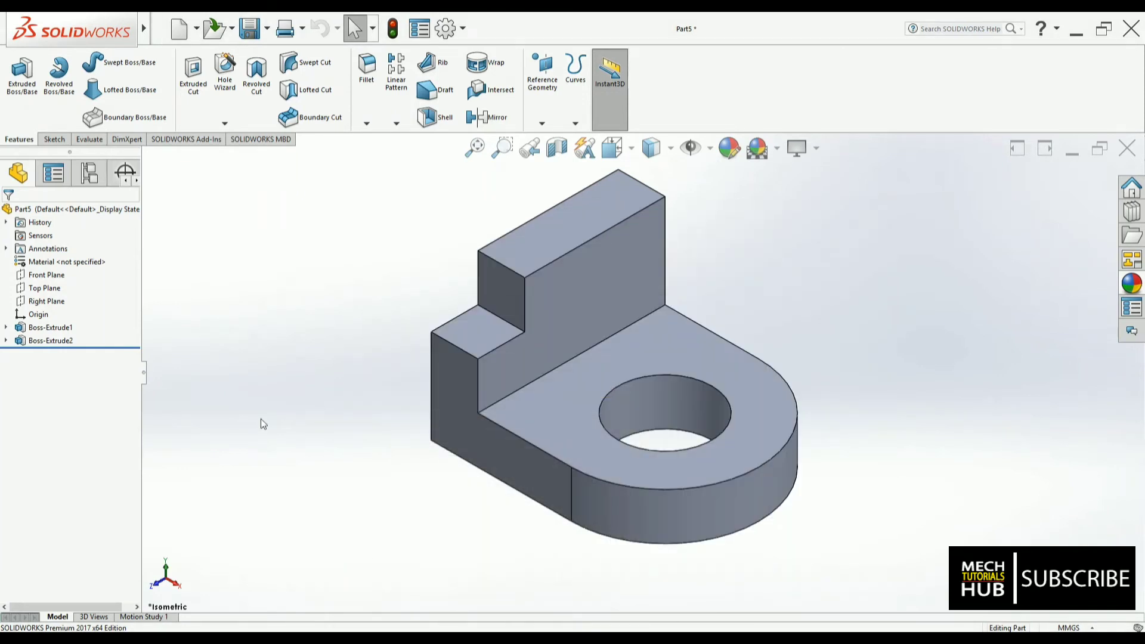